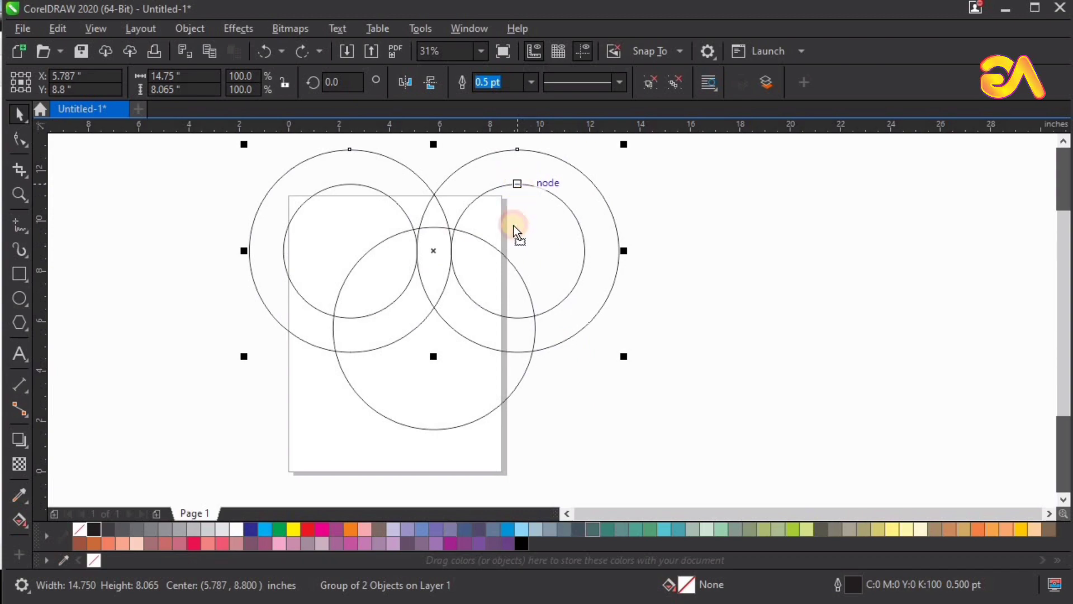
Step: Duplicate the grouped pair of double circles straight down to form an overlapping two-by-two pattern, and select both groups
left_click_drag(514, 226, 508, 347)
left_click(566, 325, "shift")
mouse_move(364, 157)
left_mouse_down()
mouse_move(486, 157)
mouse_move(364, 157)
left_mouse_up()
Step: Combine the two groups of double circles into a single curve, keeping every overlapping outline
left_click(496, 84)
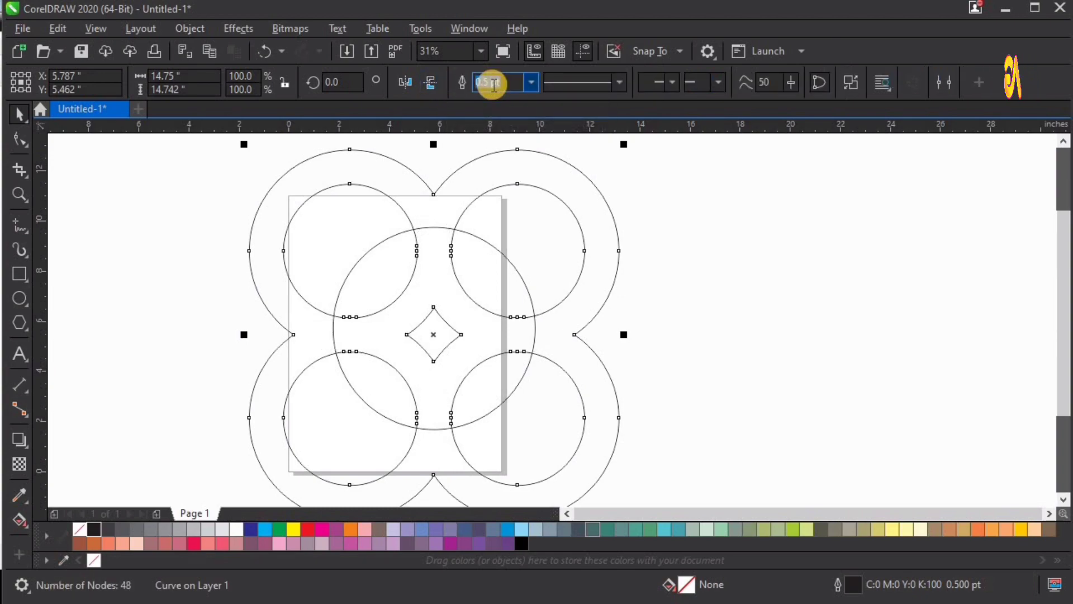
key("ctrl+z")
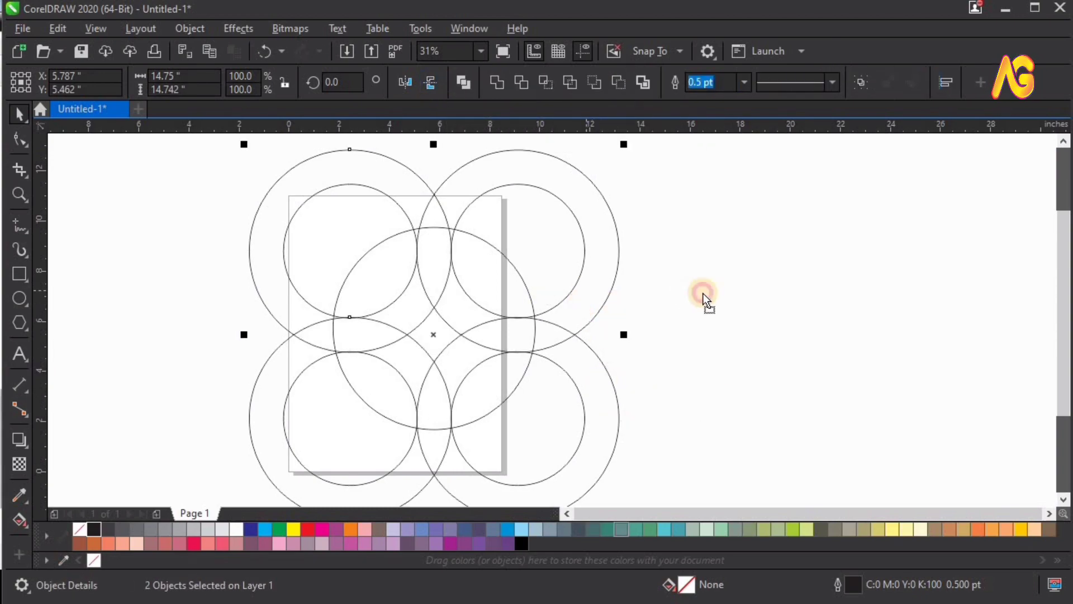
key("ctrl+z")
key("ctrl+shift+z")
left_click(463, 83)
Step: Shrink the separate middle circle to about 6.6 inches in diameter and centre it on the combined circle pattern
key("z")
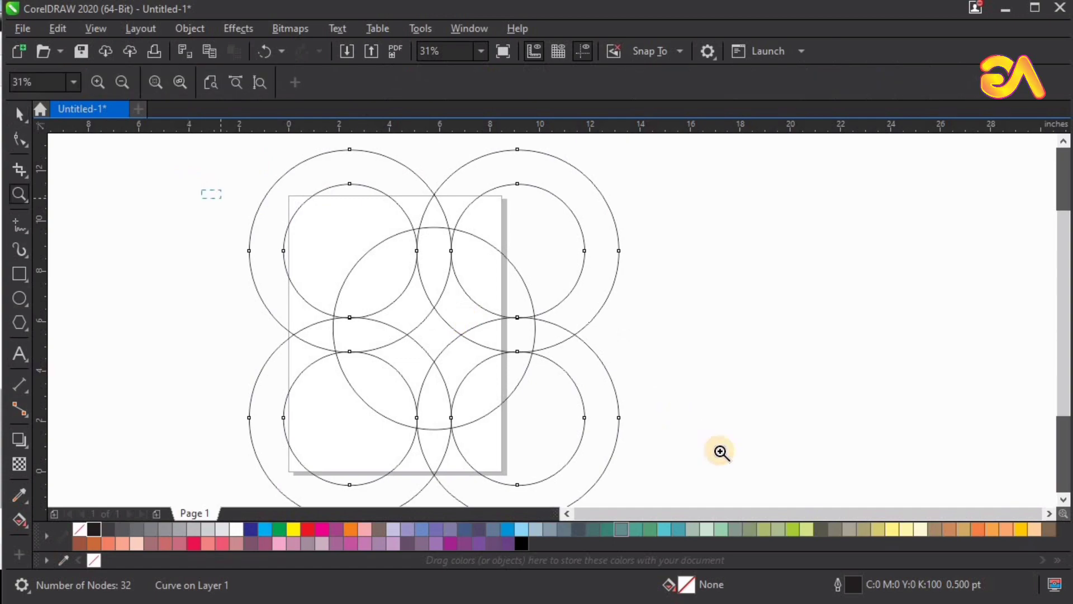
left_click(663, 318)
key("space")
left_click(652, 306)
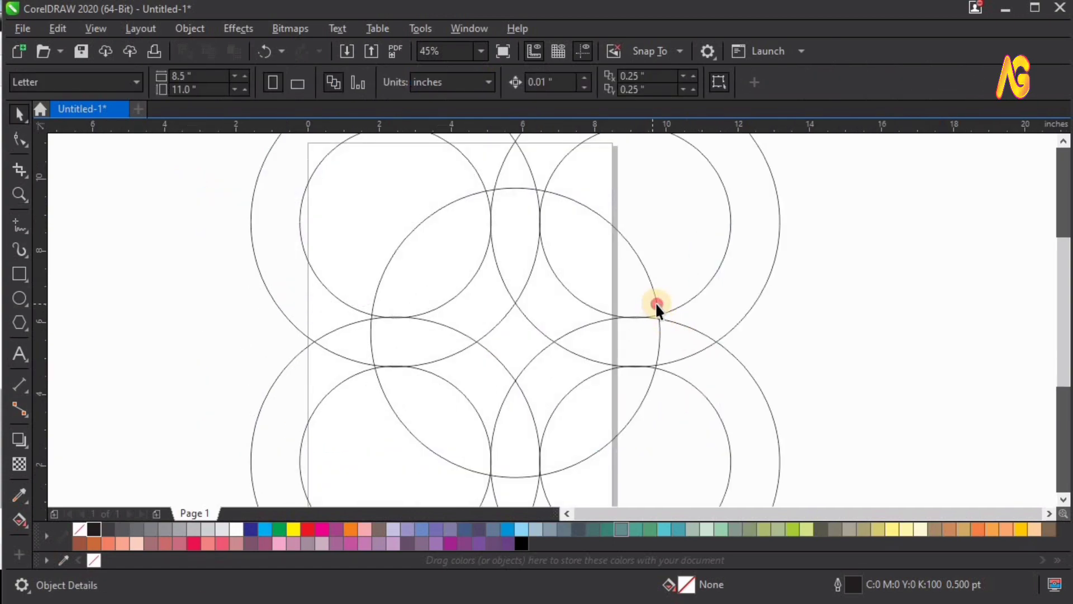
left_click(656, 302)
left_click_drag(664, 183, 653, 207)
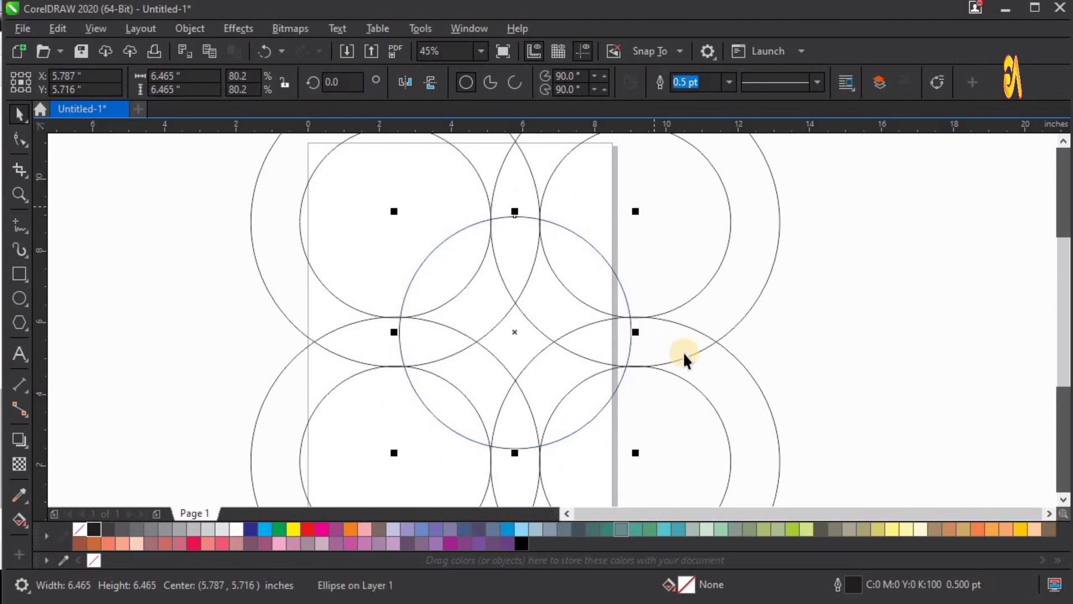
left_click(721, 303, "shift")
left_click(893, 283)
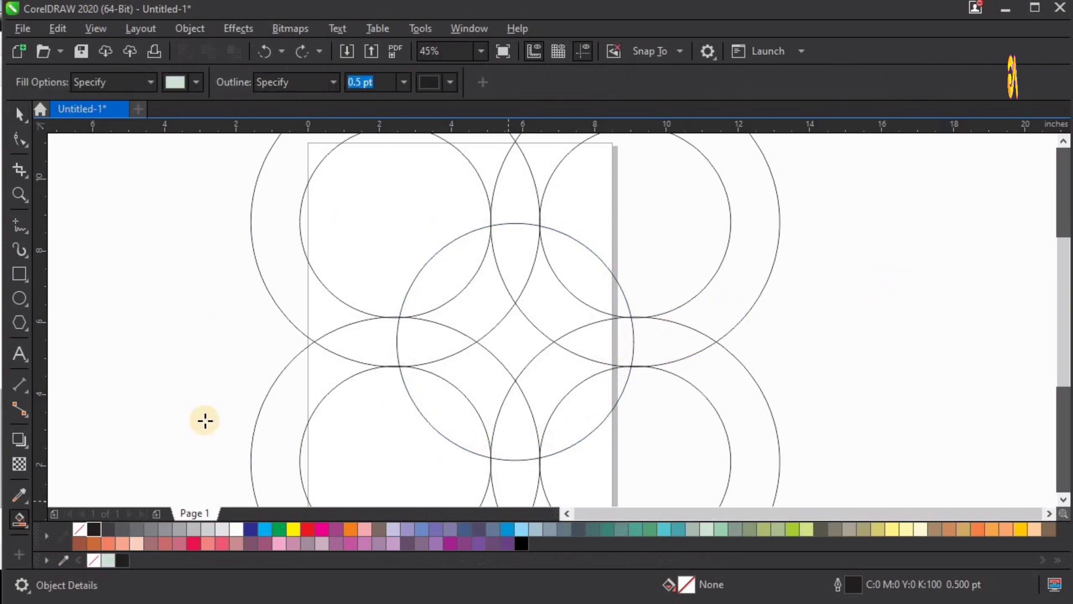
Step: Smart Fill the curved band regions inside the middle circle with light green (C:20 M:0 Y:20 K:0) and a 0.5 pt outline
left_click(17, 525)
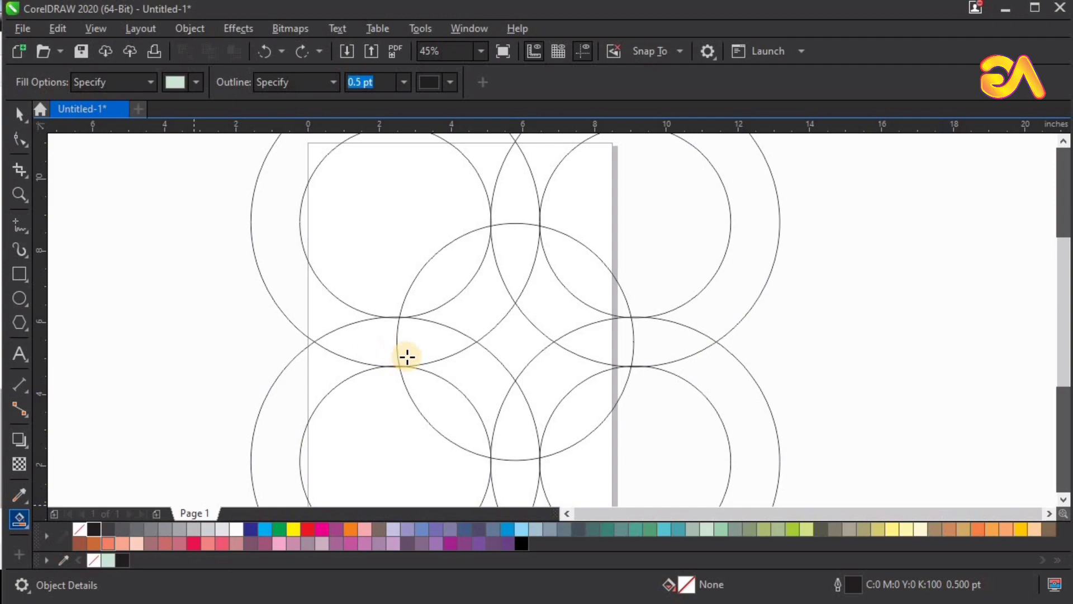
left_click(457, 316)
left_click(539, 287)
left_click(587, 338)
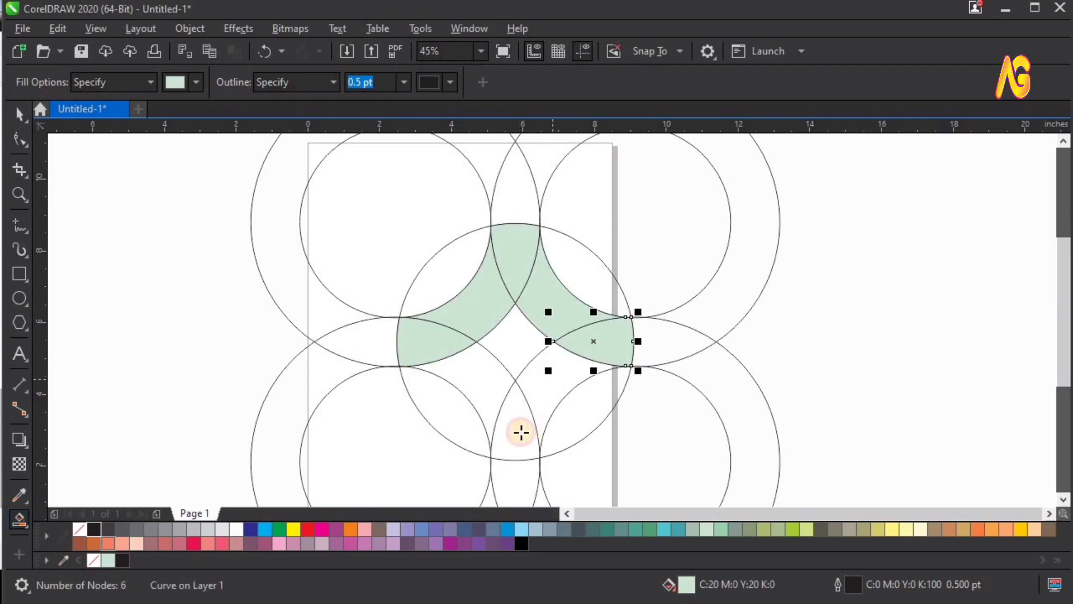
left_click(520, 431)
left_click(476, 380)
Step: Delete the combined circle pattern and the middle circle, leaving only the green band pieces
scroll(562, 337, "down", 2)
key("space")
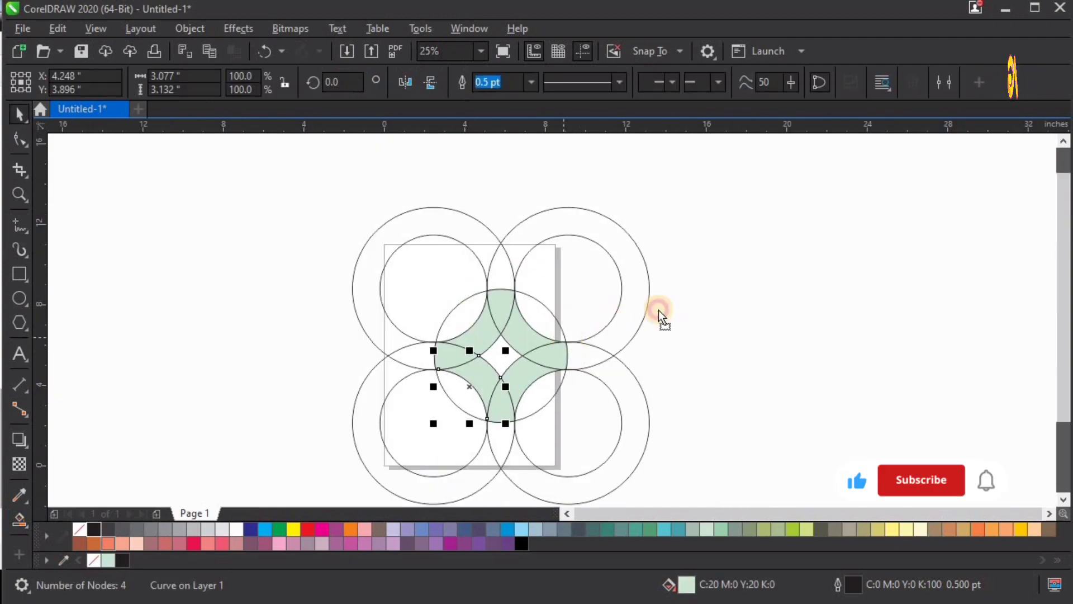
left_click_drag(633, 329, 754, 302)
key("ctrl+z")
left_click(633, 264)
key("Delete")
left_click_drag(625, 246, 330, 450)
key("shift+F2")
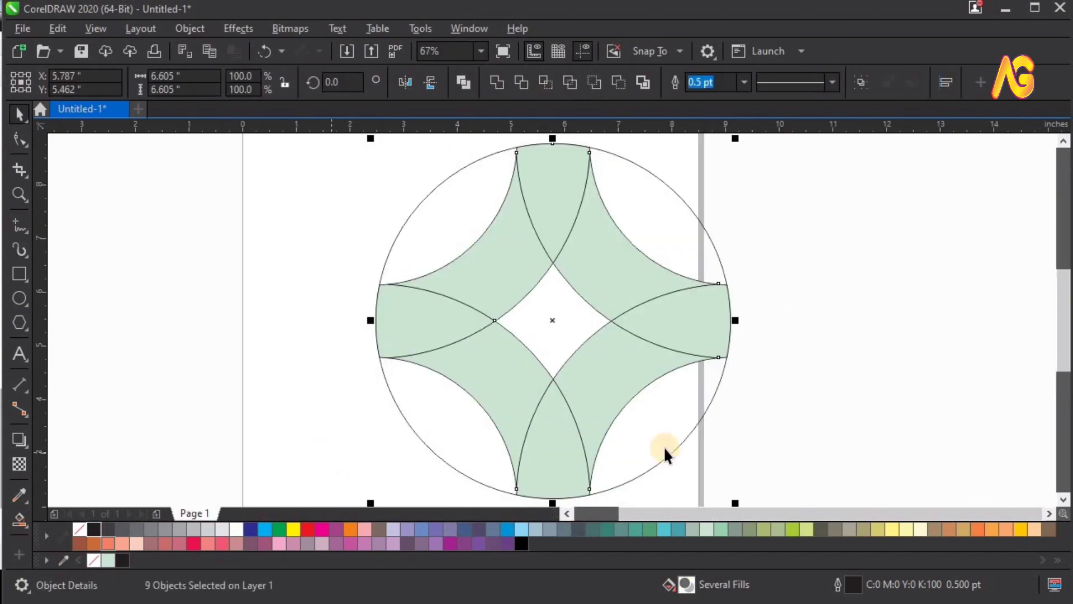
left_click(655, 441)
key("Delete")
Step: Weld the neighbouring green pieces together in turn so that they form four interlocking curved bands
left_click(619, 267)
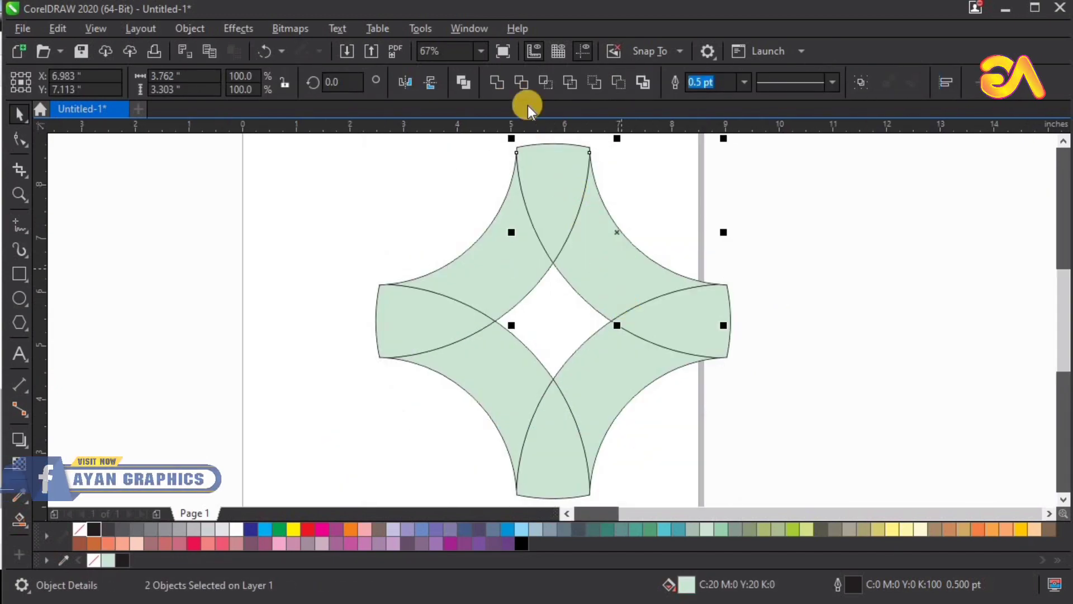
left_click(464, 81)
key("ctrl+z")
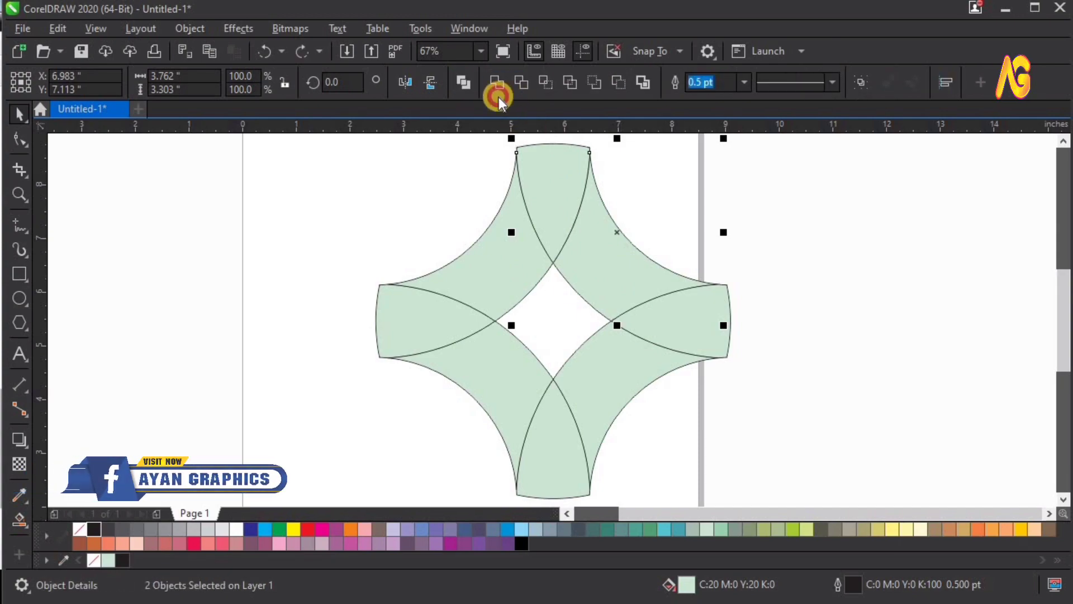
left_click(496, 83)
left_click(634, 357)
left_click(567, 442)
left_click(512, 400, "shift")
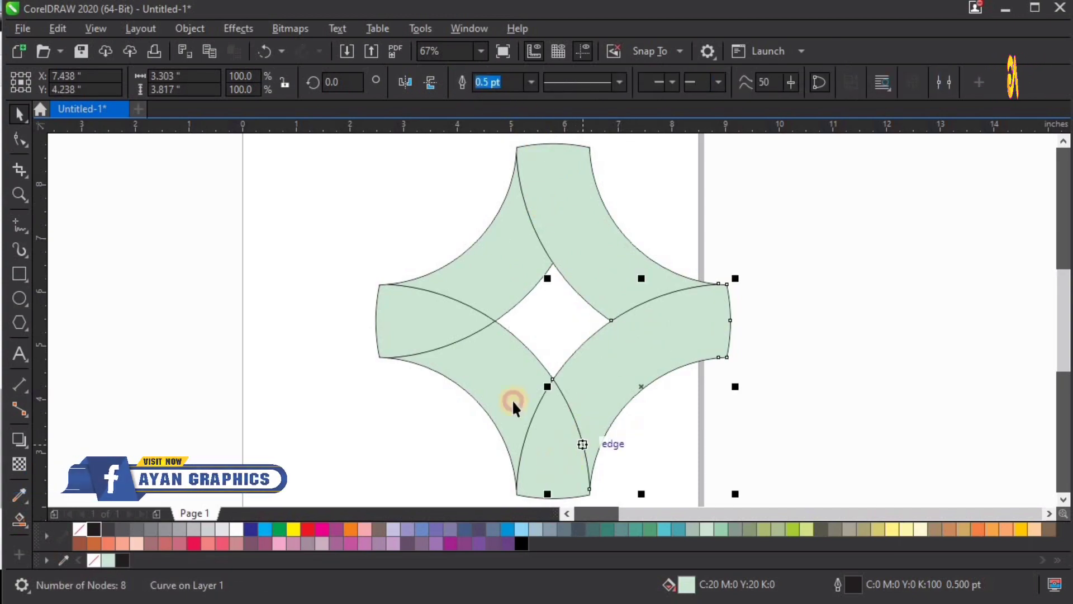
left_click(497, 83)
left_click(424, 316)
left_click(486, 273, "shift")
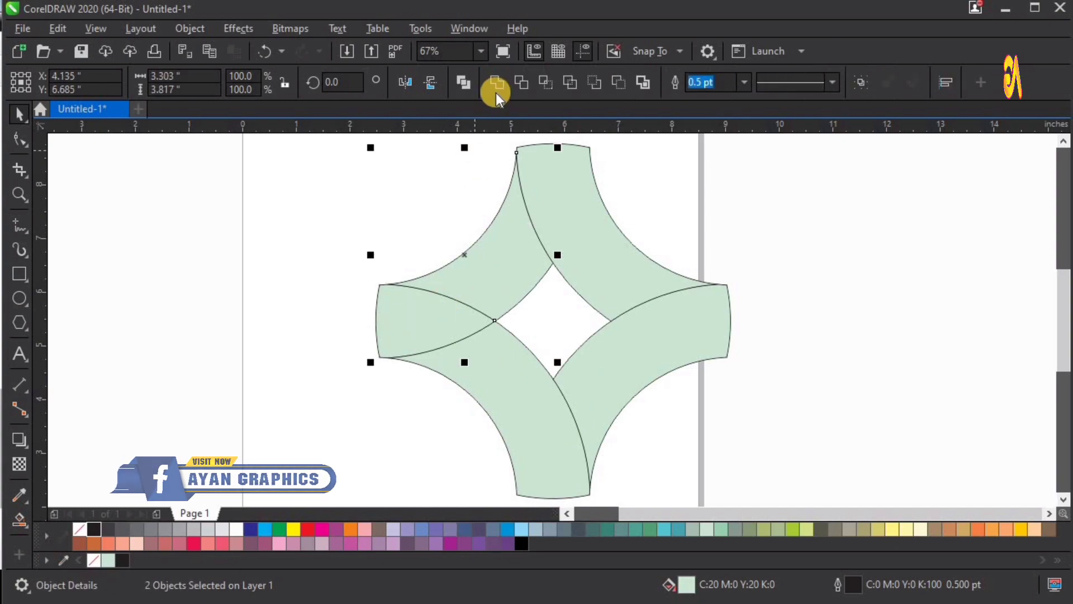
left_click(497, 82)
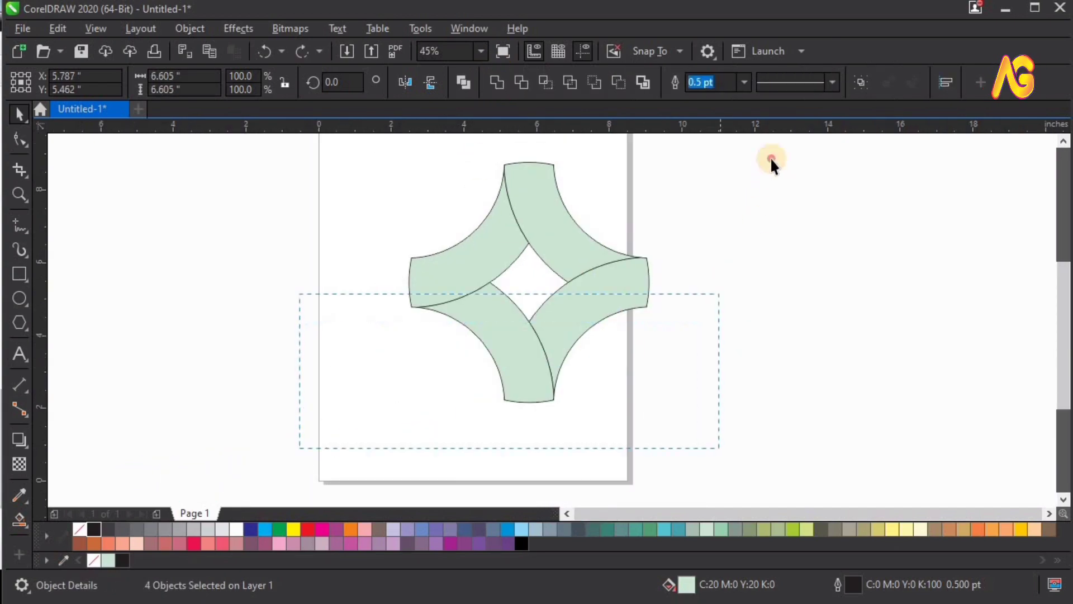
Step: Group the four green bands and create a duplicate of the group rotated to 315° about its centre
left_click_drag(772, 162, 774, 143)
key("ctrl+g")
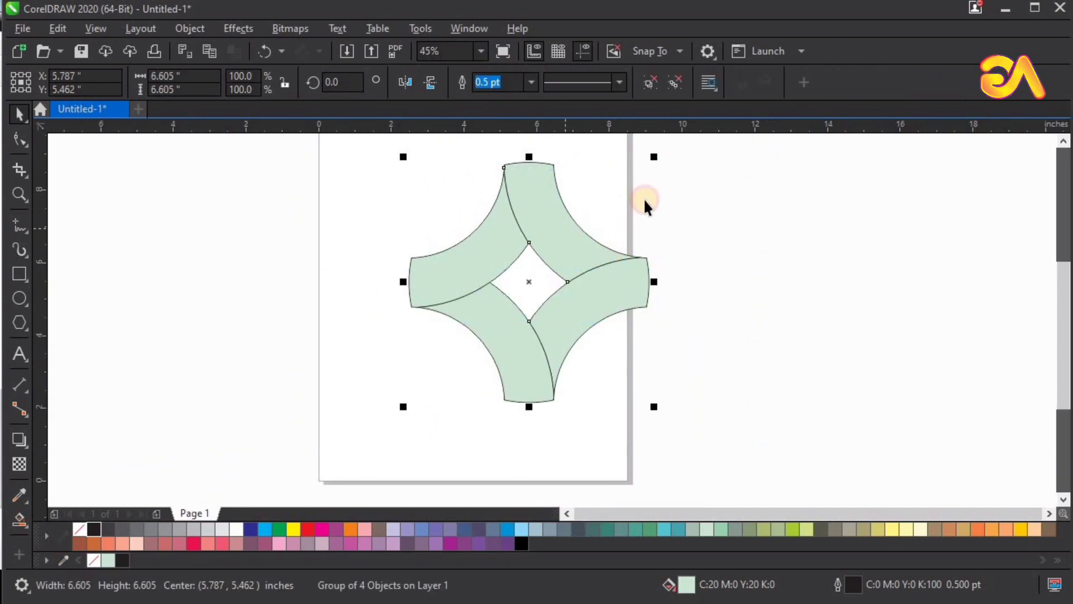
left_click(654, 159)
mouse_move(656, 163)
left_mouse_down()
mouse_move(666, 251)
mouse_move(653, 299)
left_mouse_up()
scroll(490, 288, "up", 1)
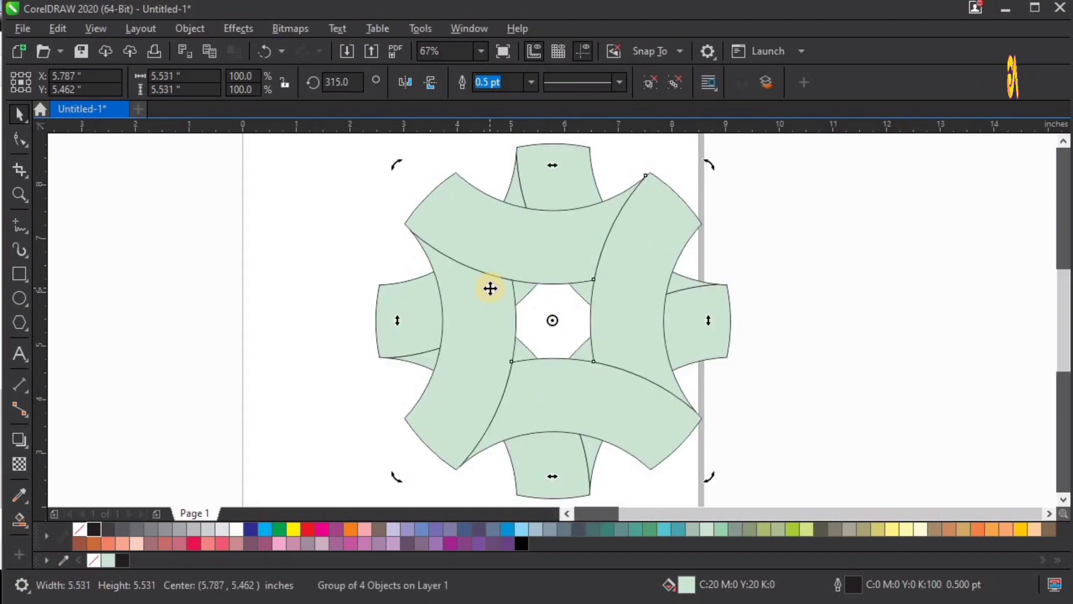
Step: Select both band groups and remove their fill while keeping the outlines
left_click(777, 398)
key("ctrl+a")
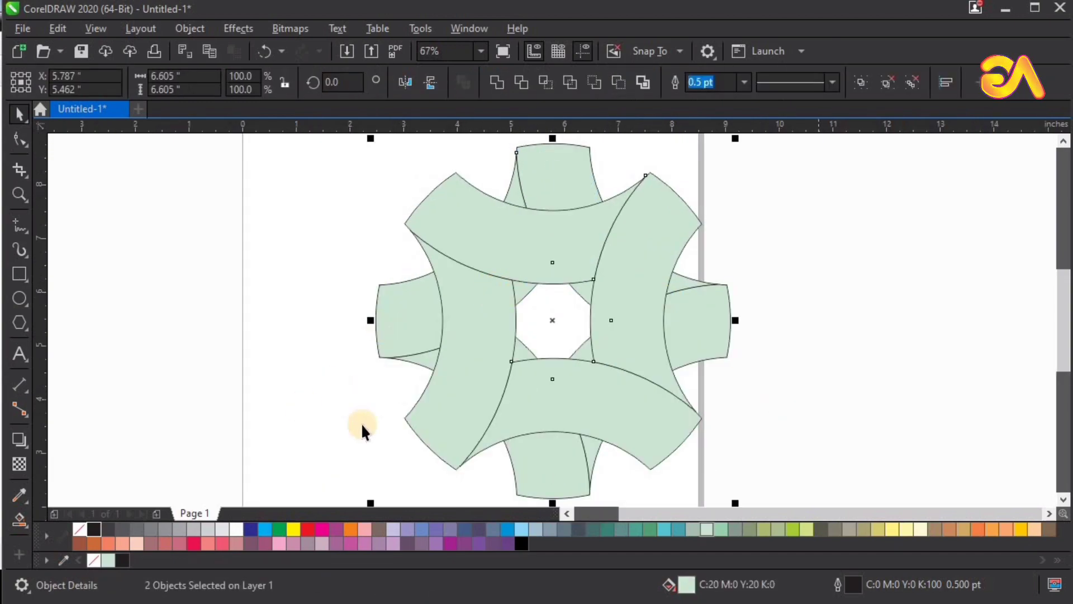
right_click(75, 530)
key("ctrl+z")
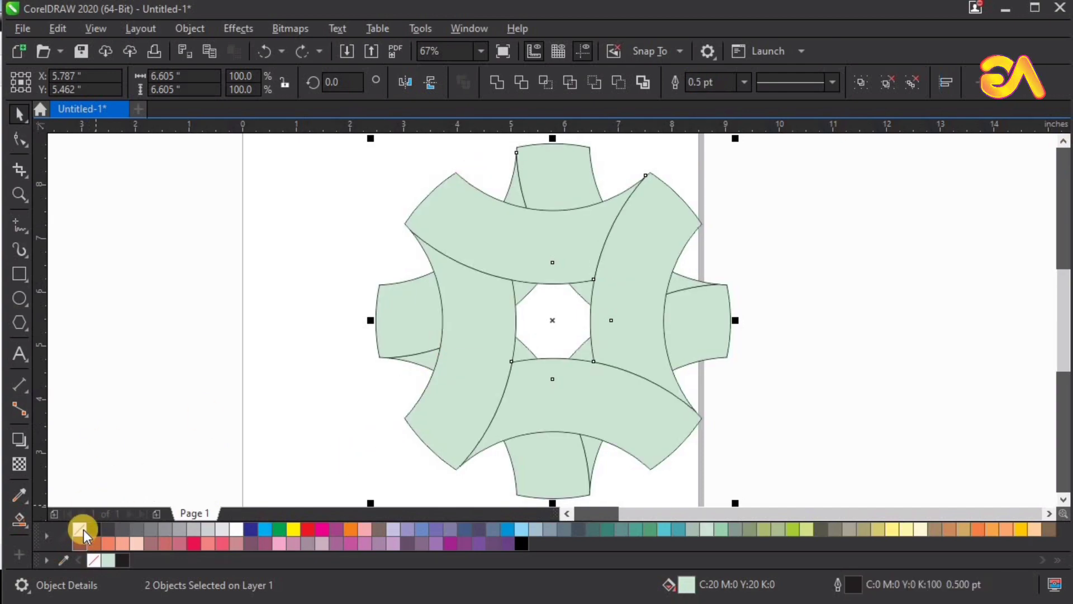
left_click(81, 528)
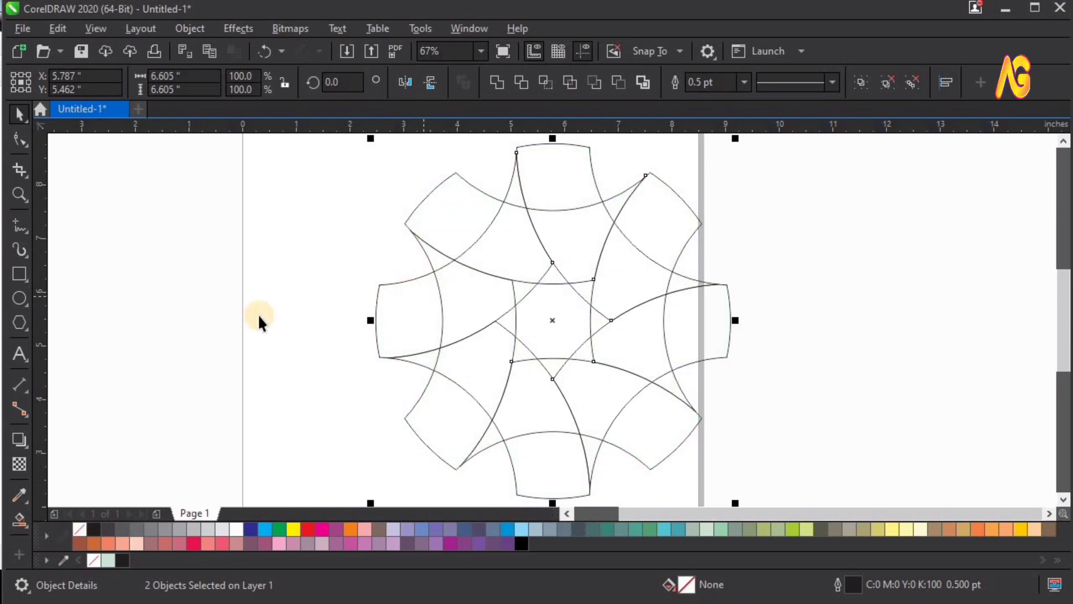
Step: Set the Smart Fill colour to orange (C:0 M:60 Y:80 K:0) and fill the regions of the rosette's upper-left diagonal band
left_click(22, 521)
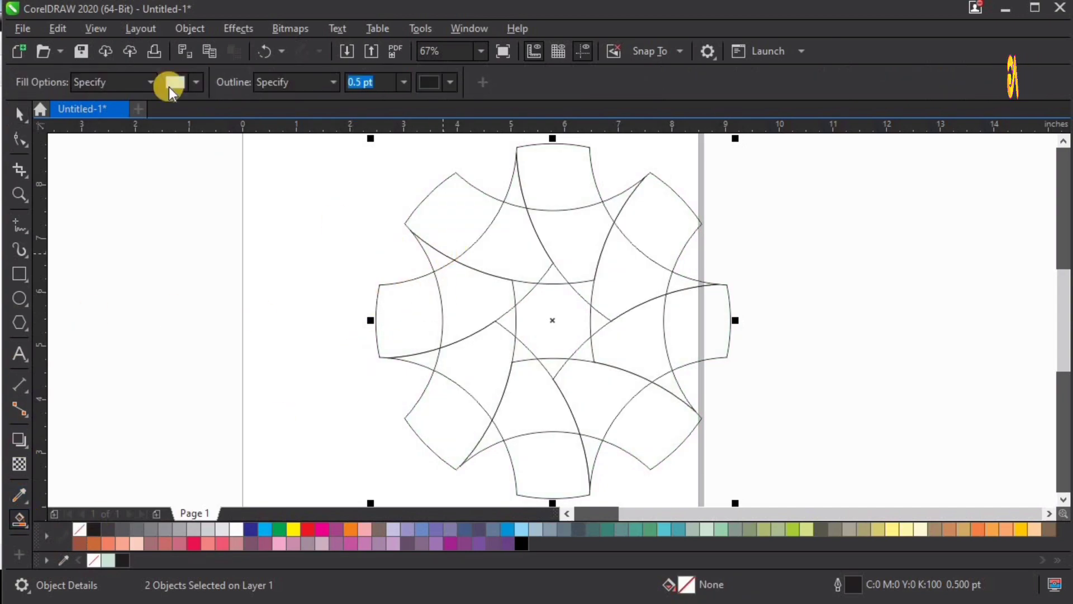
left_click(197, 81)
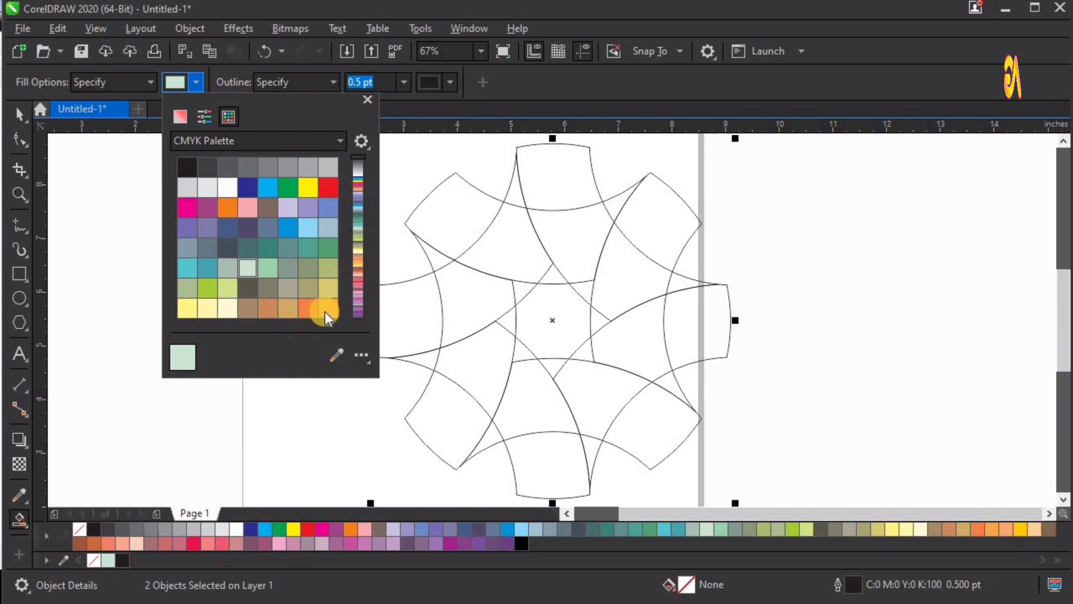
left_click(309, 308)
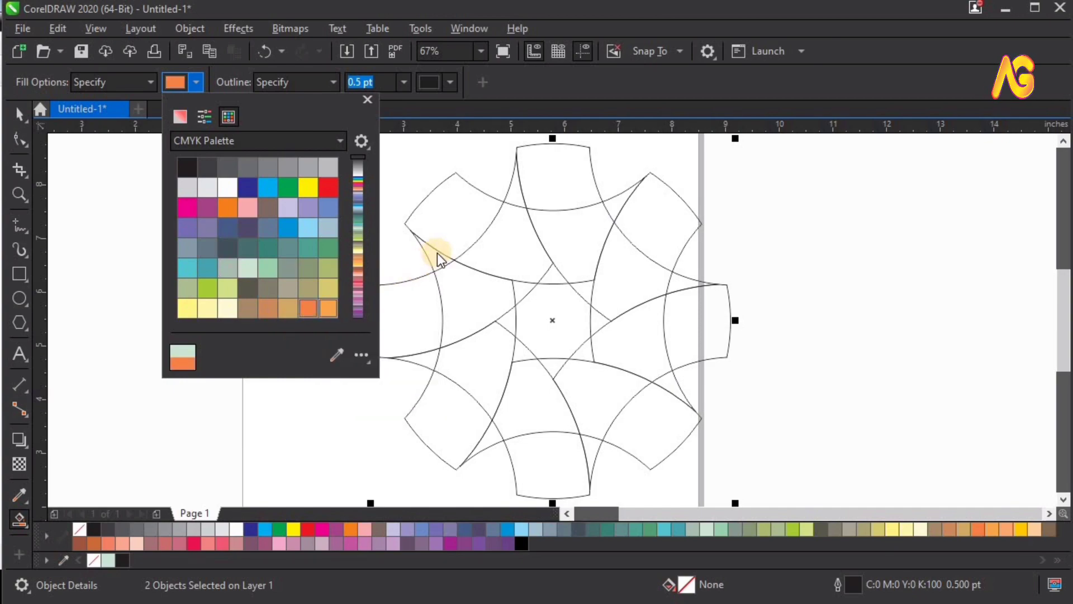
left_click(437, 254)
left_click(448, 214)
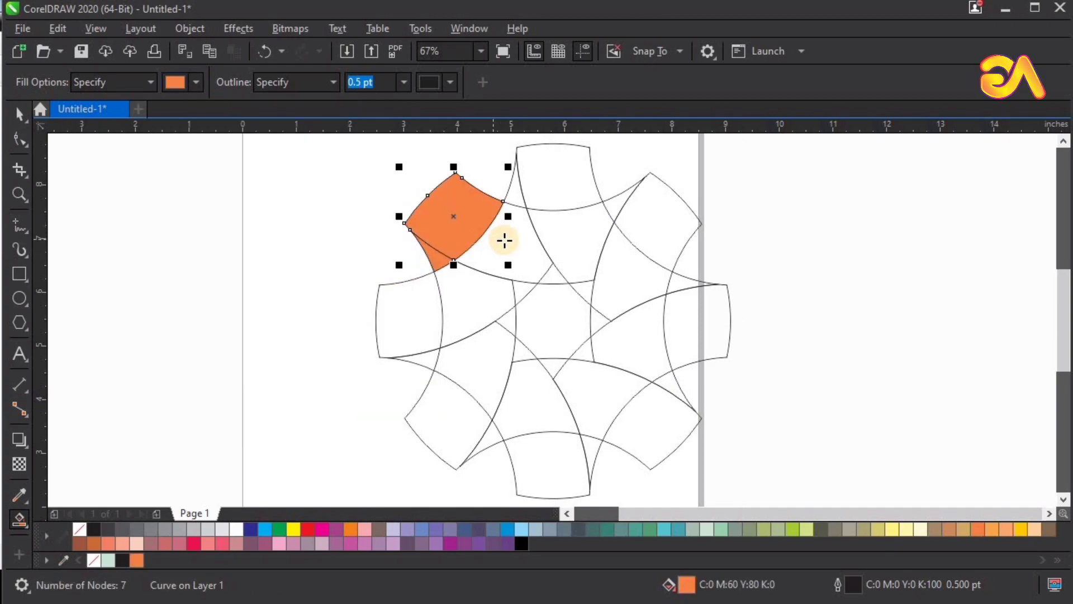
left_click(538, 269)
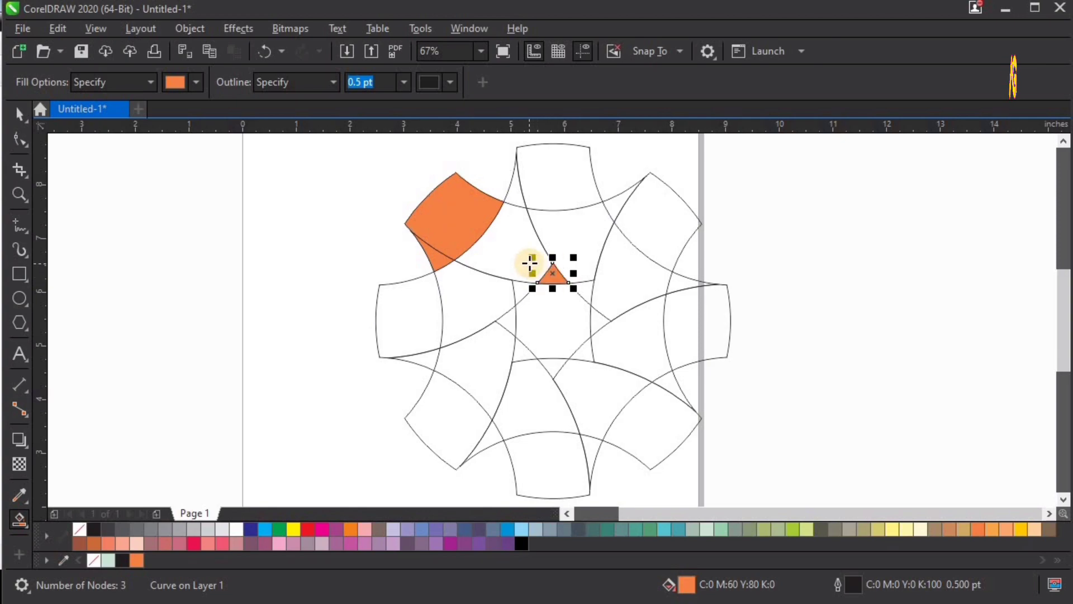
left_click(501, 250)
Step: Fill the regions of the rosette's upper-right and lower-right diagonal bands with the same orange
left_click(616, 203)
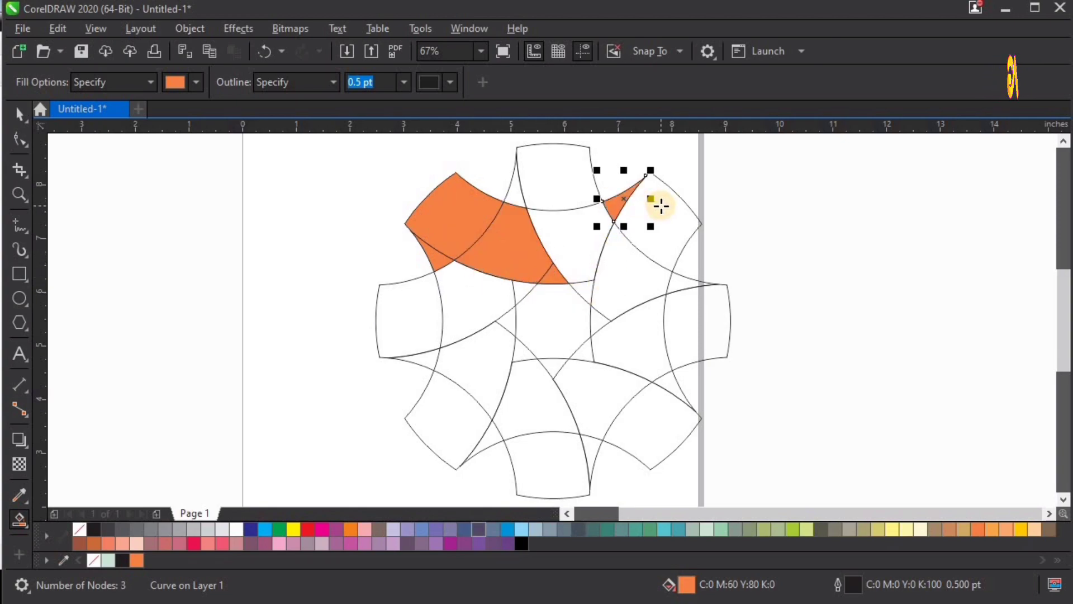
left_click(655, 241)
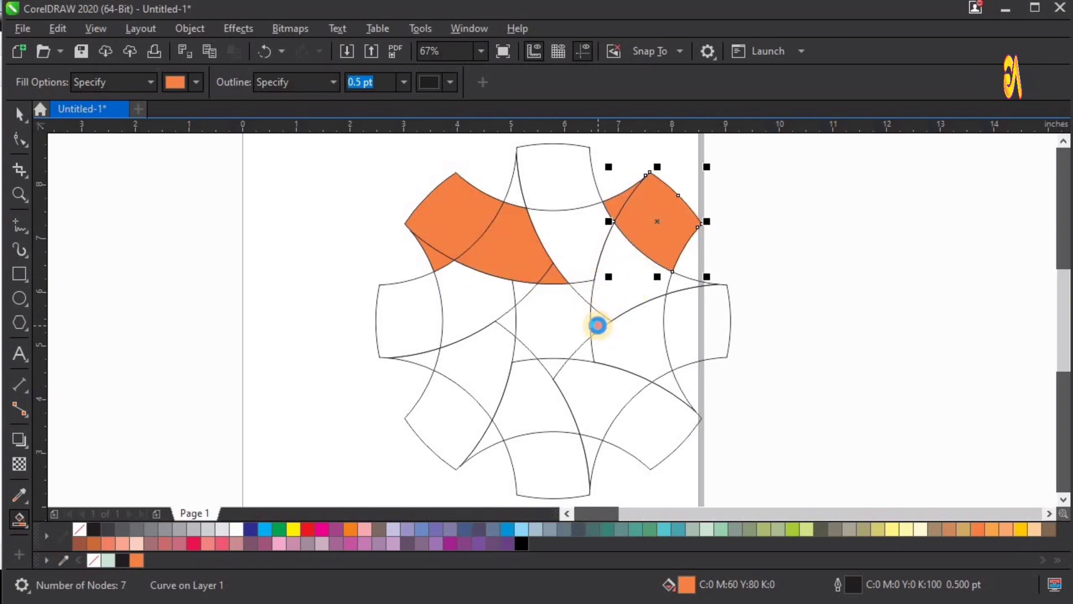
left_click(598, 325)
left_click(663, 416)
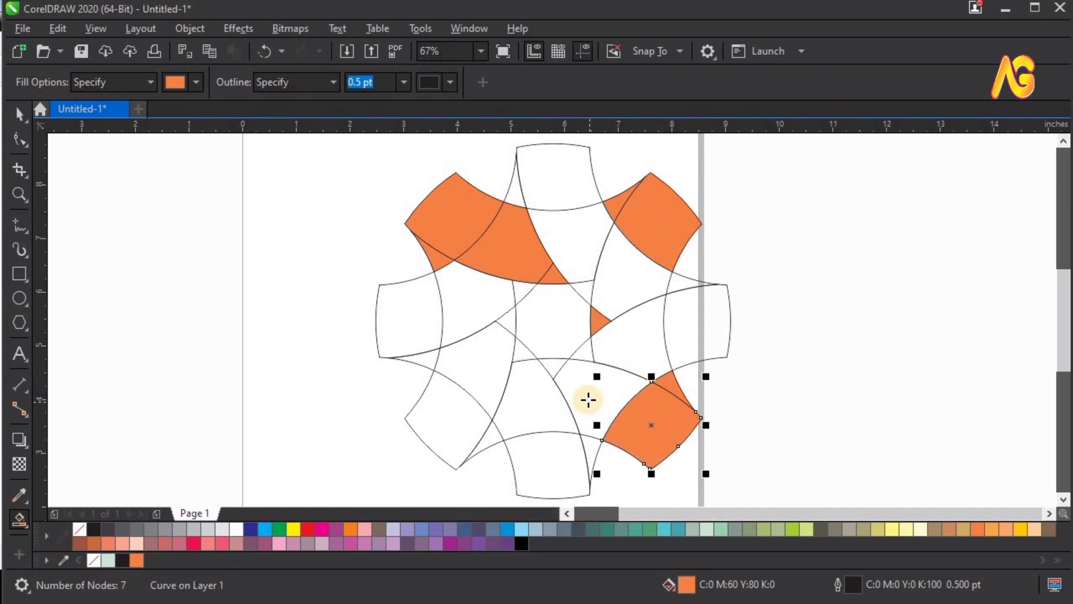
left_click(636, 289)
left_click(606, 412)
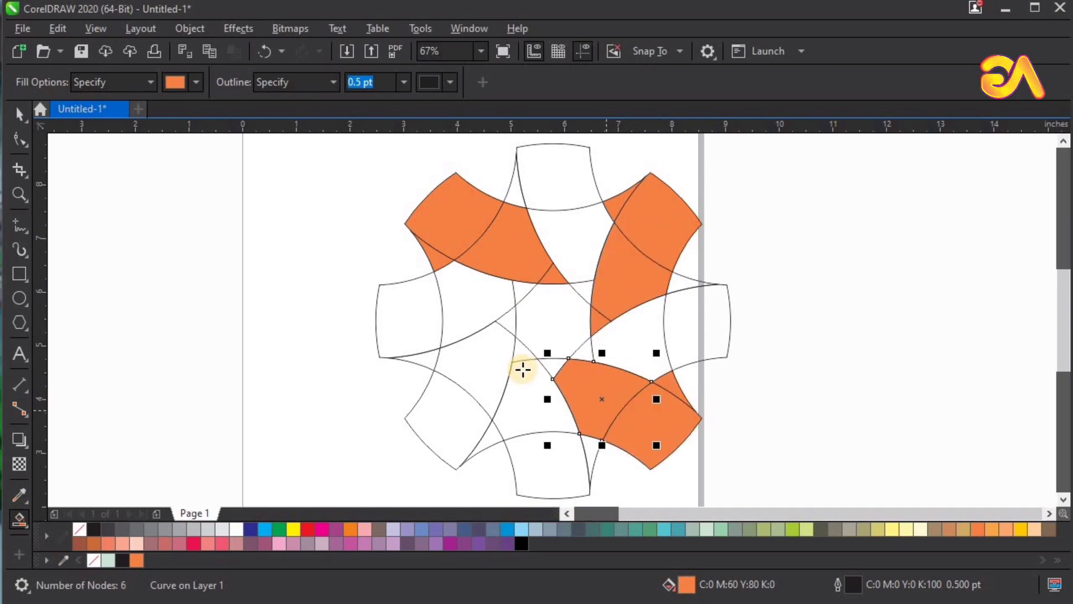
left_click(549, 364)
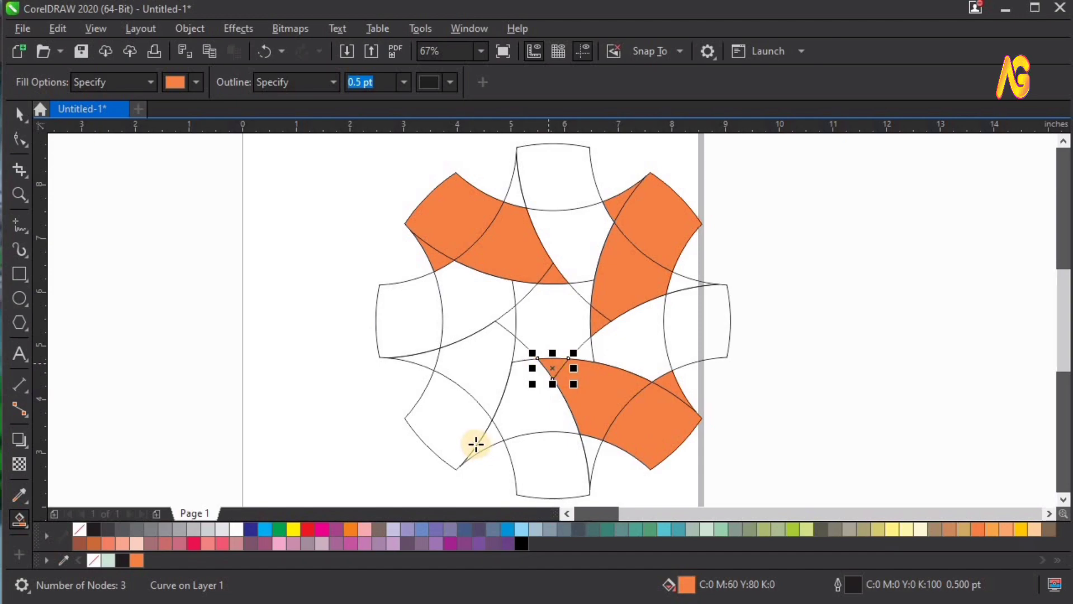
Step: Fill the regions of the rosette's lower-left diagonal band with orange and clear the selection
left_click(449, 431)
left_click(501, 330)
left_click(509, 318)
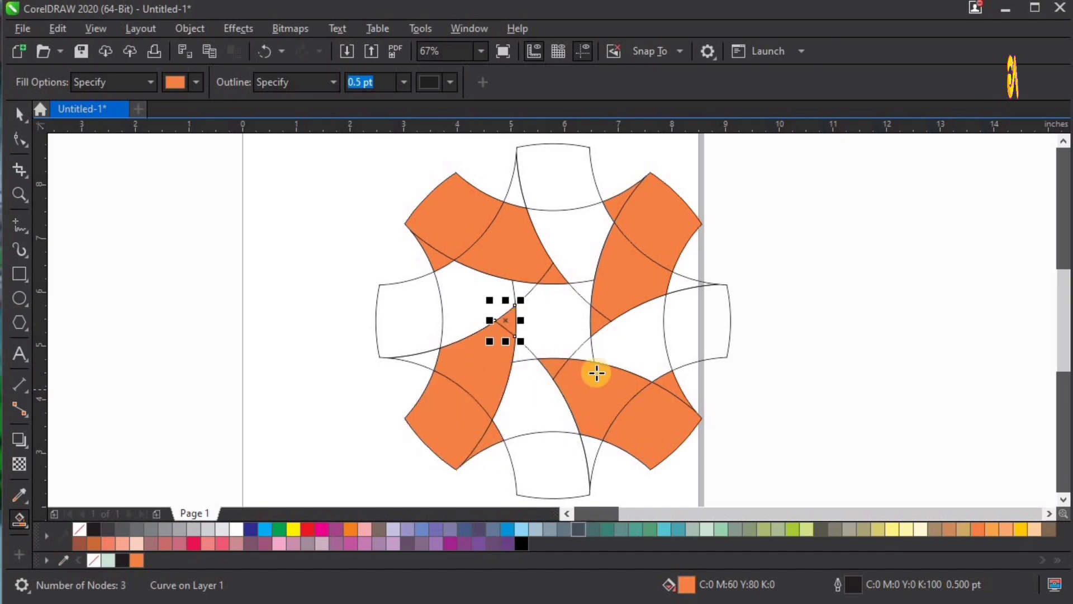
key("space")
left_click(787, 237)
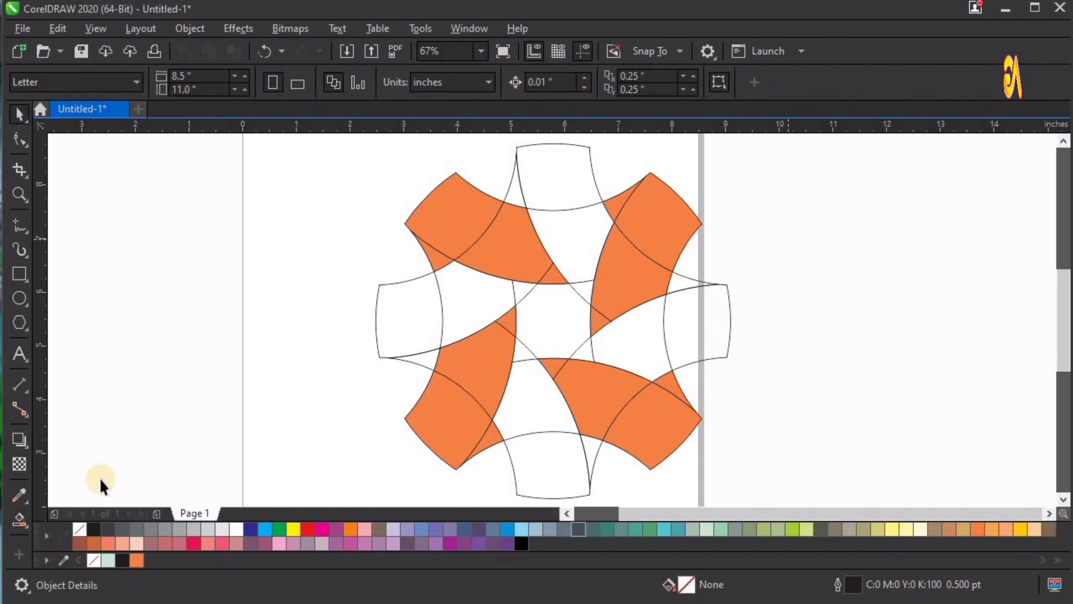
Step: Set the Smart Fill colour to red (C:0 M:100 Y:100 K:0) and fill the regions of the rosette's top band
left_click(19, 521)
left_click(196, 84)
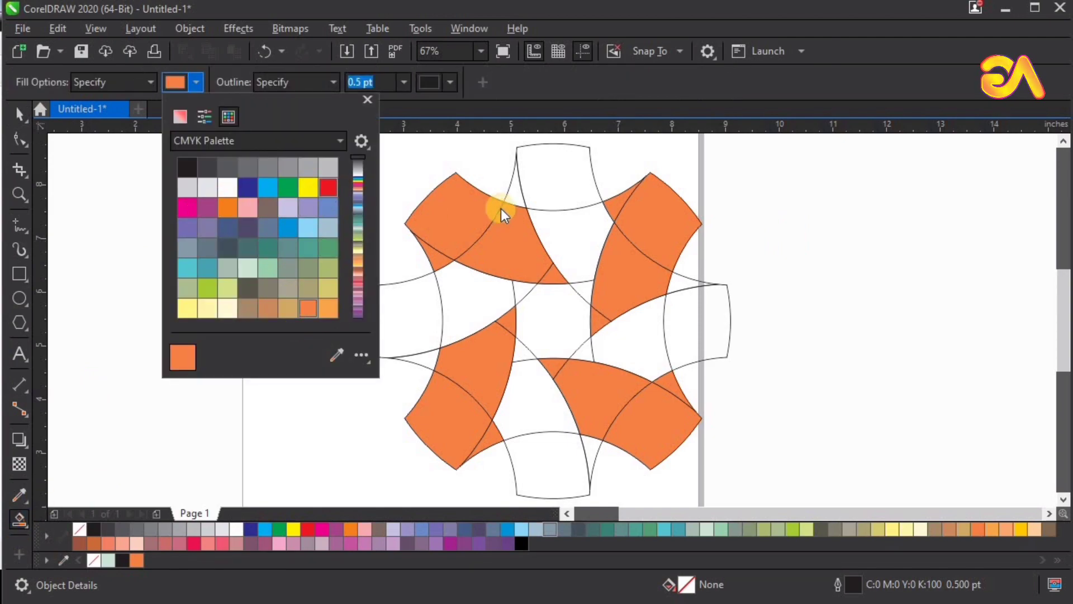
left_click(518, 189)
left_click(553, 173)
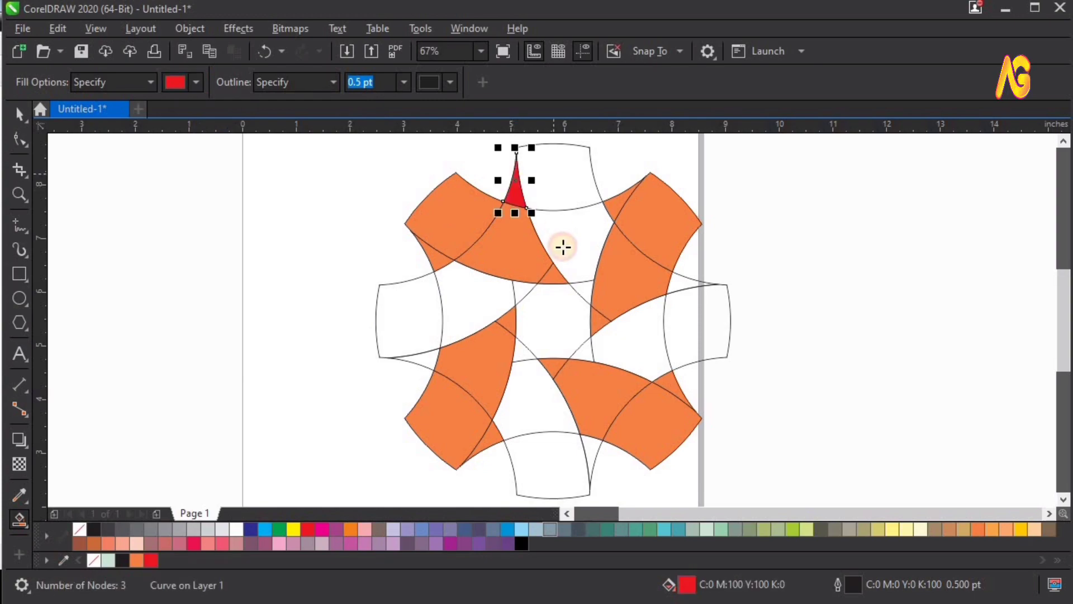
left_click(563, 246)
left_click(584, 290)
Step: Fill the regions of the rosette's right and bottom bands with the same red
left_click(688, 286)
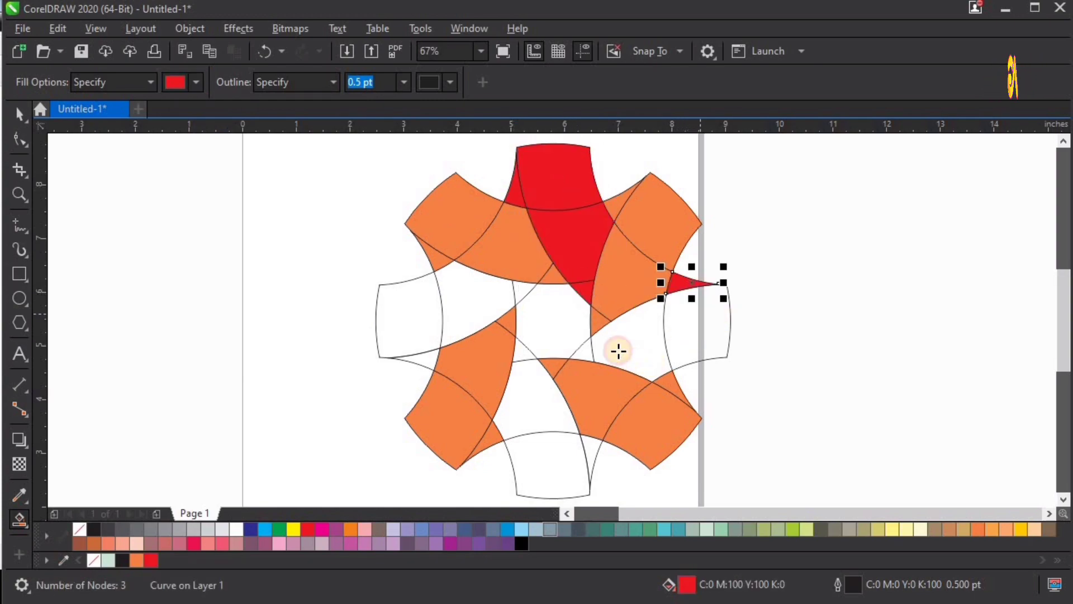
left_click(699, 318)
left_click(631, 341)
left_click(582, 352)
left_click(570, 474)
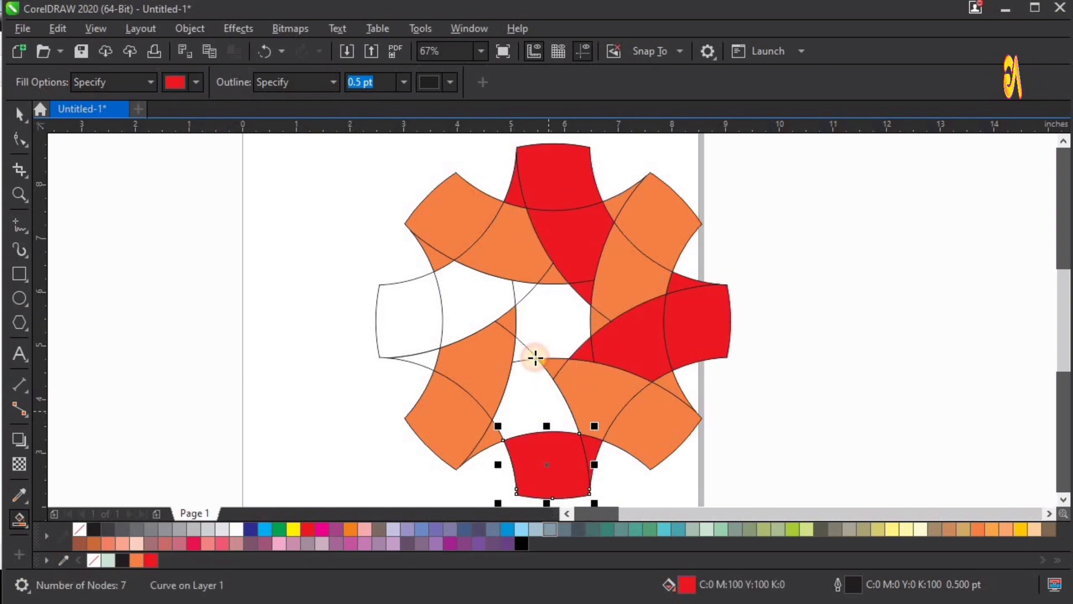
left_click(531, 358)
left_click(523, 346)
Step: Fill the regions of the rosette's left band with red and clear the selection
left_click(401, 311)
left_click(492, 305)
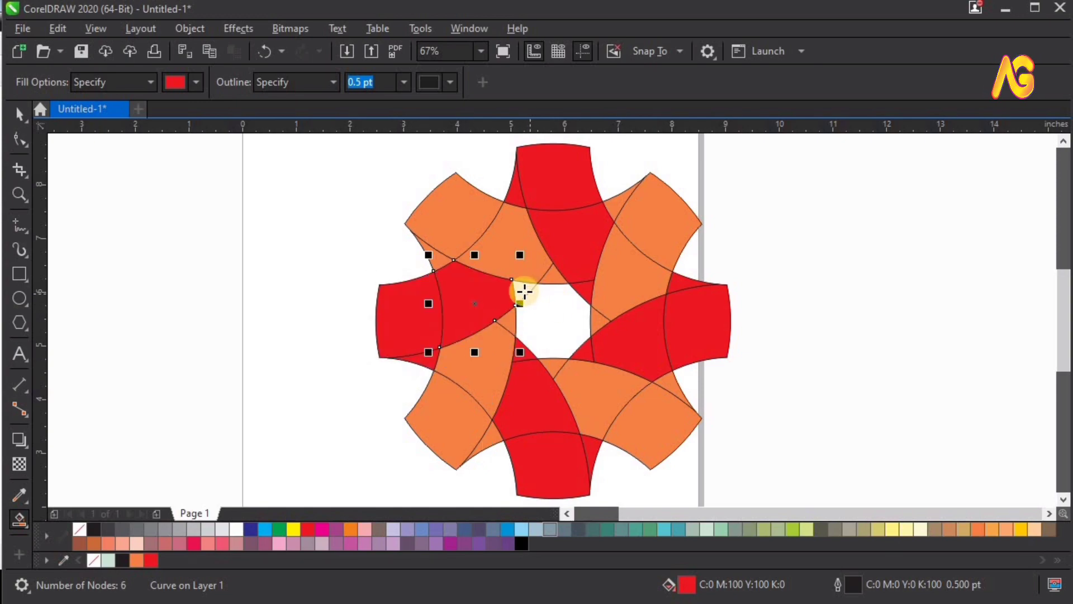
left_click(523, 292)
left_click(836, 287)
key("space")
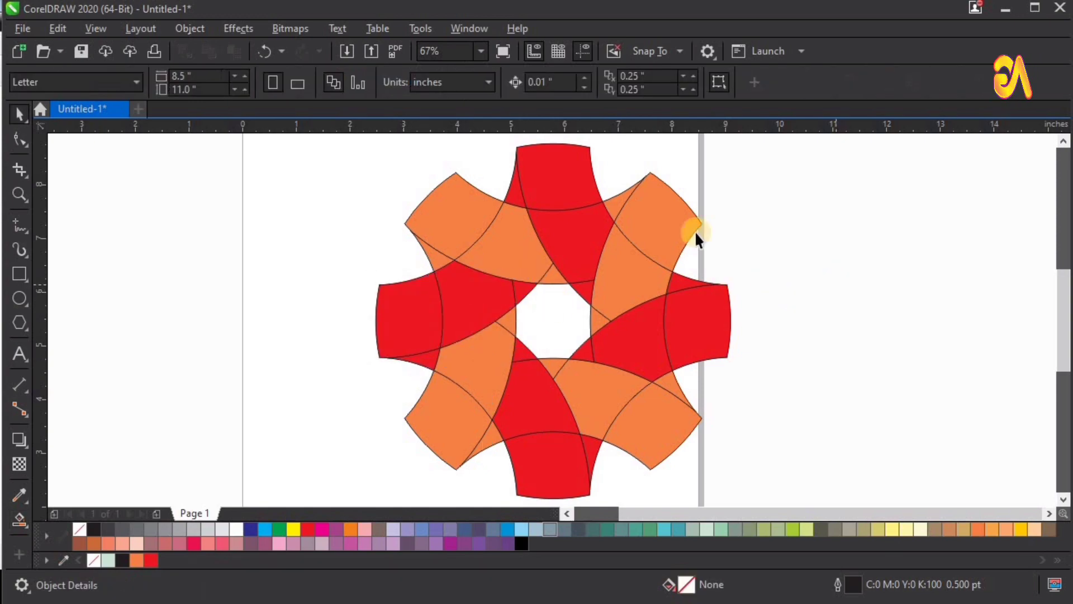
Step: Weld the three red pieces of the top band into a single shape
left_click(562, 169)
left_click(583, 228, "shift")
left_click(586, 289, "shift")
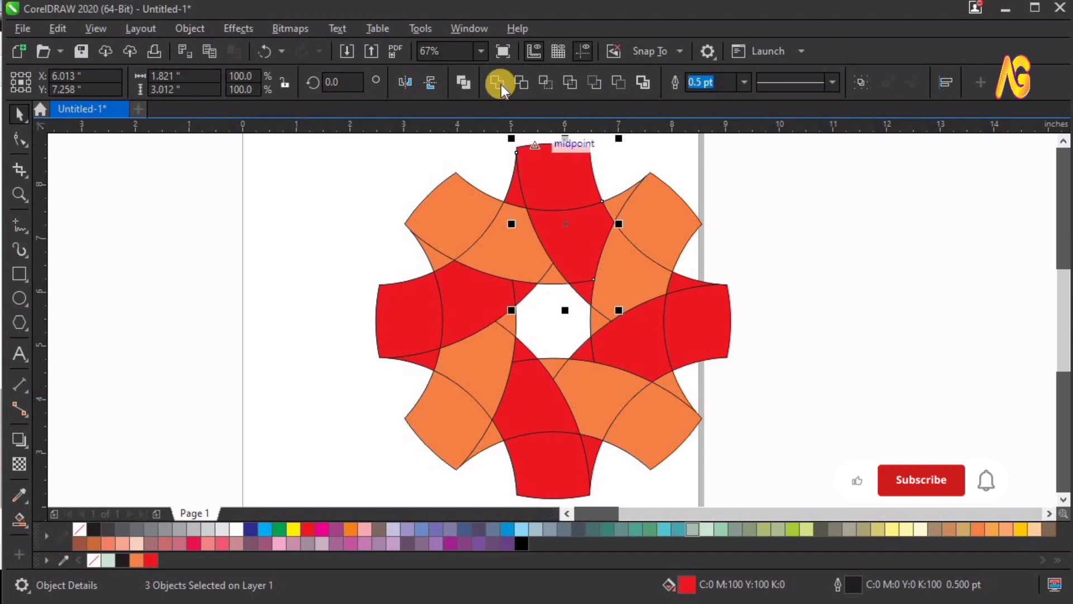
left_click(497, 82)
Step: Weld the red pieces of the right band into a single shape
left_click(633, 338)
left_click(587, 360, "shift")
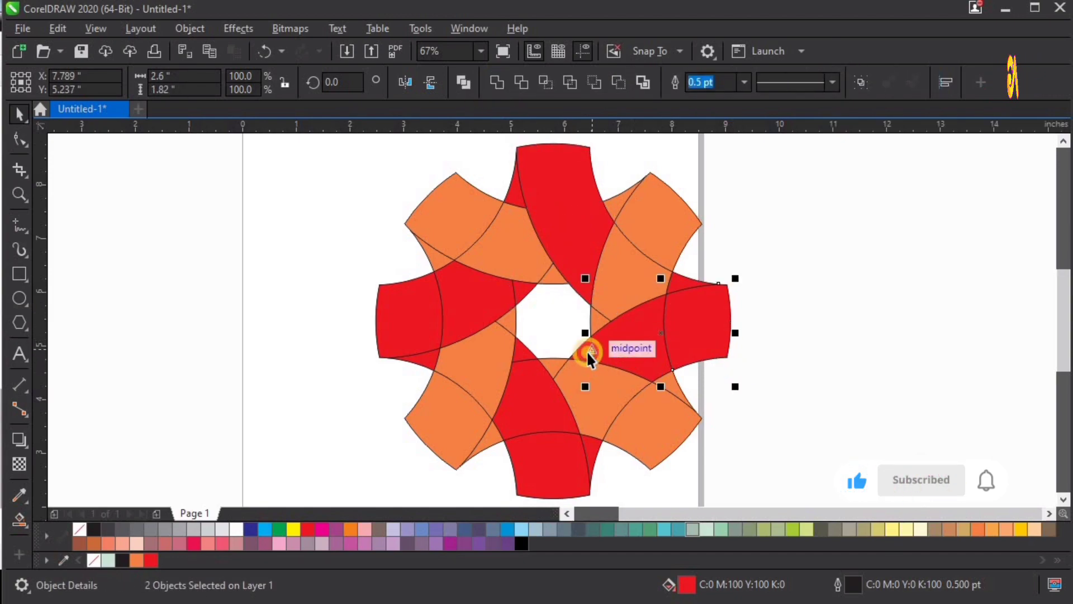
left_click(586, 350, "shift")
left_click(580, 354, "shift")
left_click(493, 79)
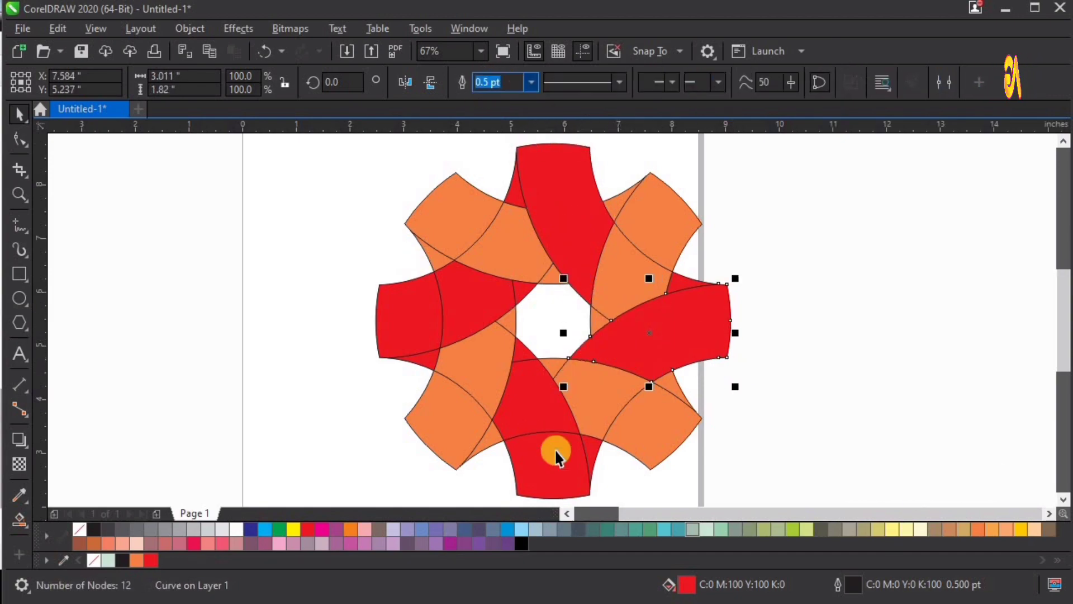
Step: Weld the three red pieces of the bottom band into a single shape
left_click(544, 426)
left_click(551, 469, "shift")
left_click(515, 347, "shift")
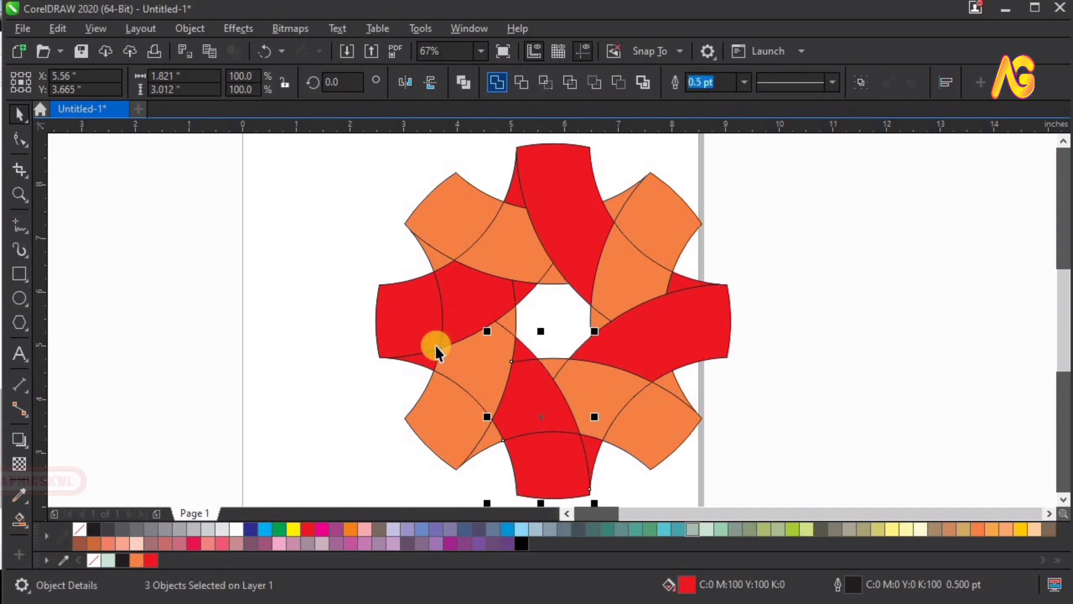
left_click(497, 83)
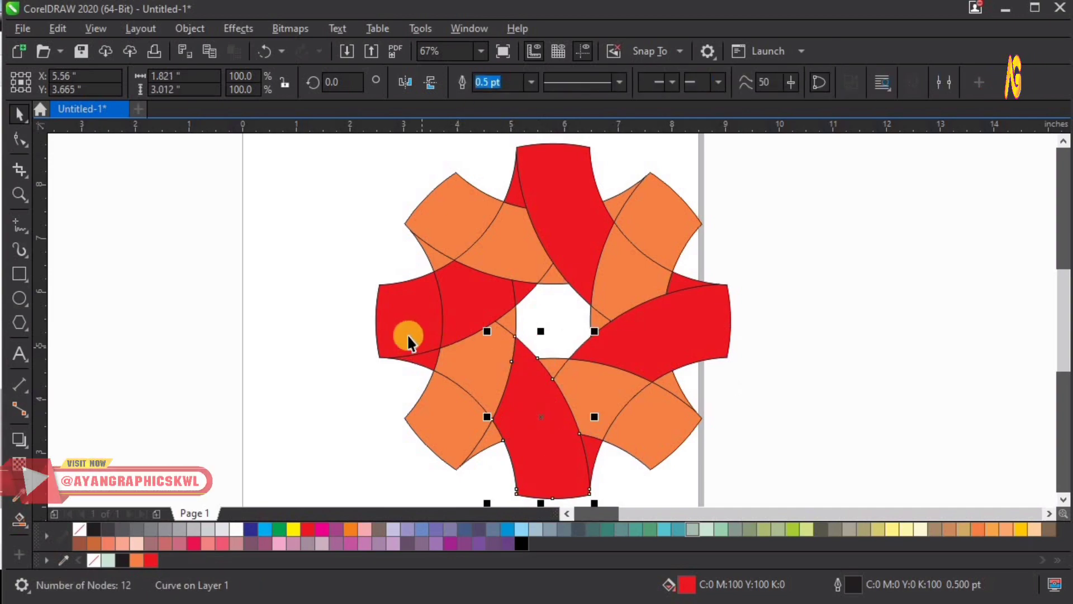
Step: Weld the red pieces of the left band into a single shape and clear the selection
left_click(407, 333)
left_click(475, 316, "shift")
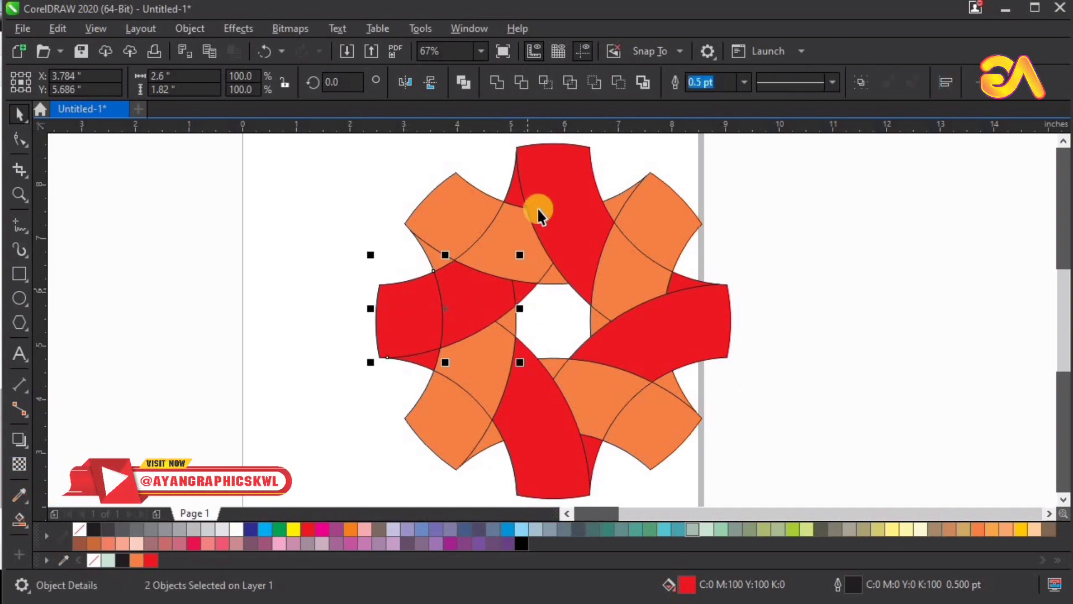
left_click(497, 84)
left_click(719, 444)
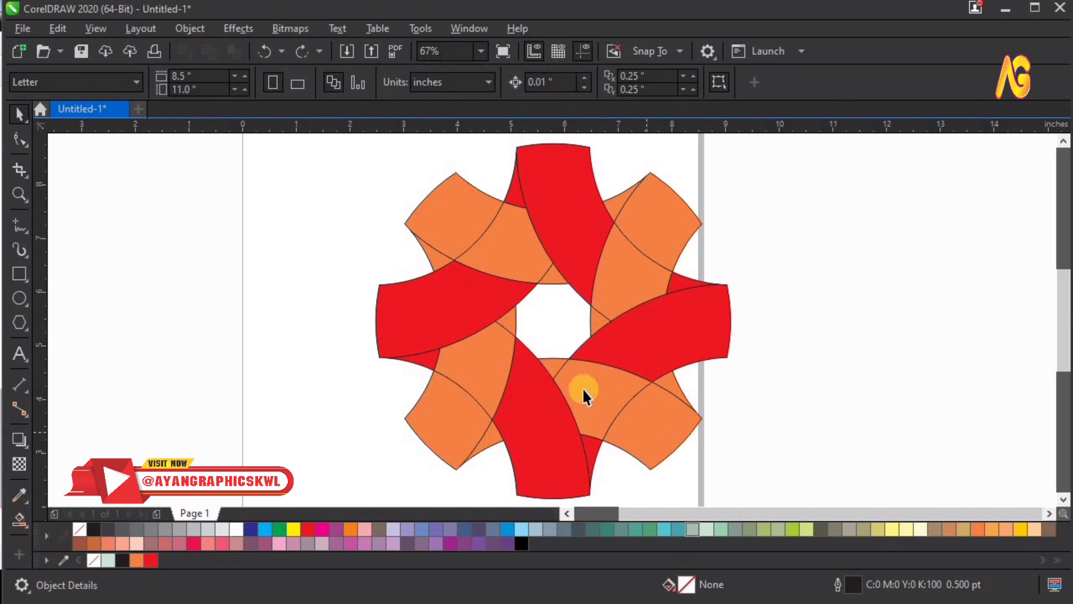
Step: Weld the three orange pieces of the lower-right diagonal band into a single shape
left_click(647, 432)
left_click(582, 389, "shift")
left_click(547, 367, "shift")
left_click(500, 82)
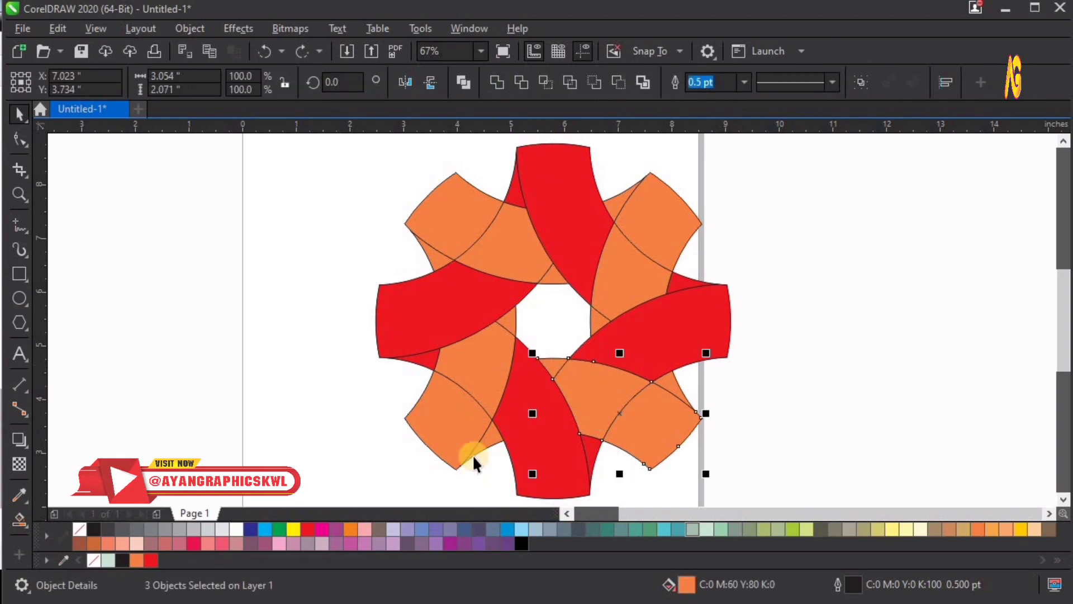
Step: Weld the orange pieces of the lower-left diagonal band together, and likewise those of the upper-left diagonal band
left_click(474, 377)
left_click(509, 317, "shift")
left_click(498, 83)
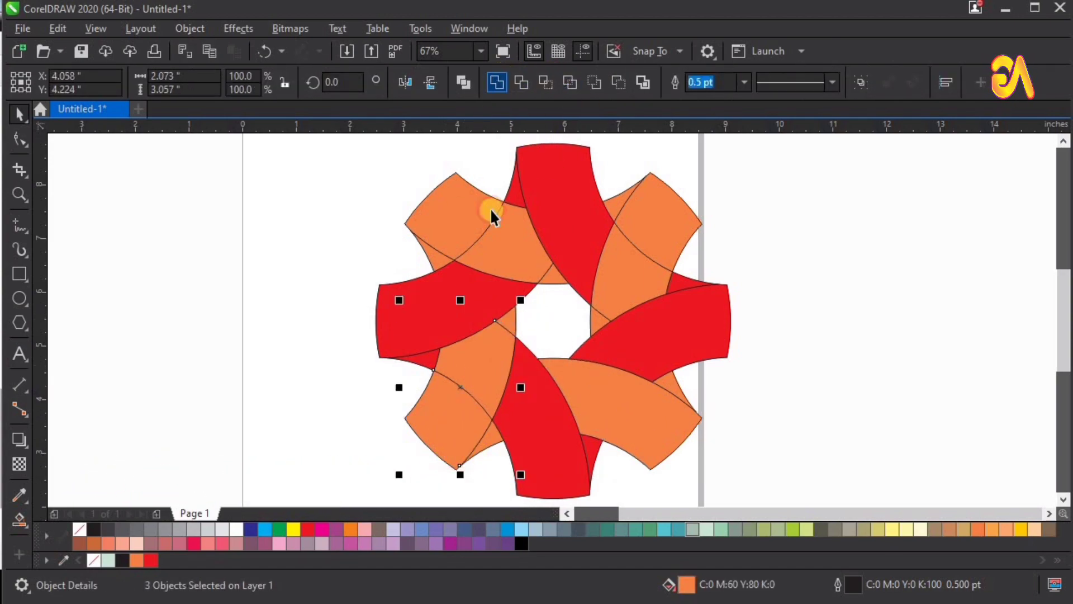
left_click(507, 264)
left_click(551, 276, "shift")
left_click(496, 82)
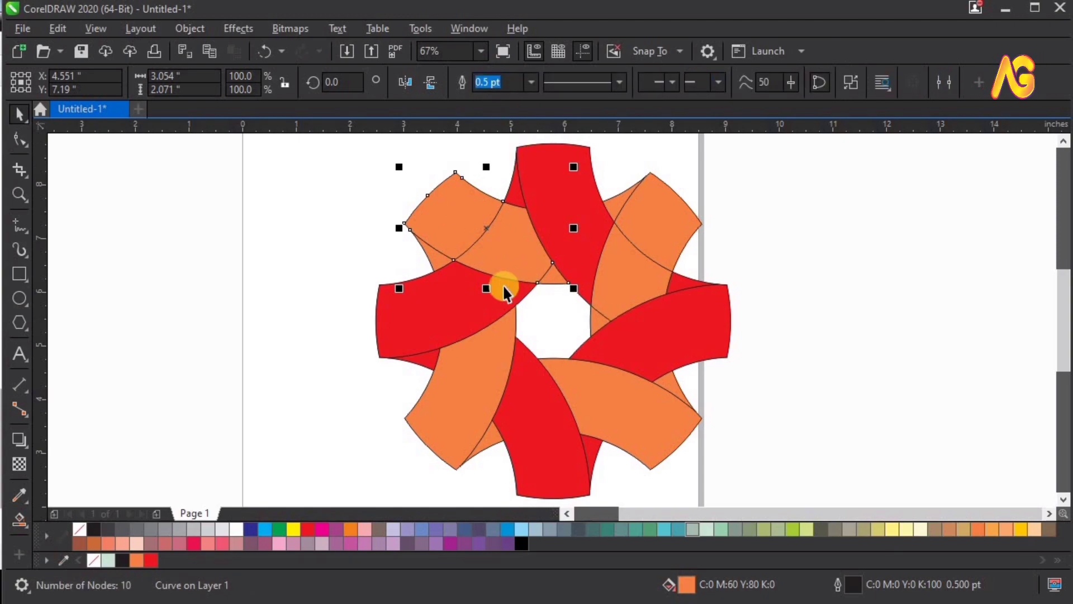
Step: Weld the three orange pieces of the upper-right diagonal band into a single shape and clear the selection
left_click(653, 231)
left_click(612, 292, "shift")
left_click(599, 322, "shift")
left_click(498, 81)
left_click(809, 240)
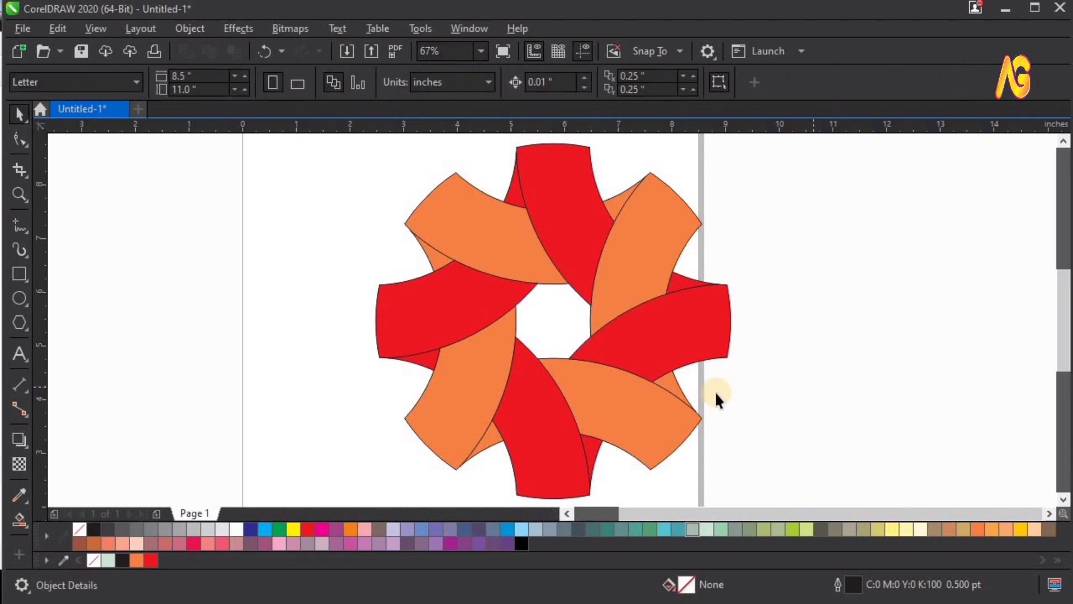
Step: Select the whole rosette, remove the outline from all its pieces and clear the selection
scroll(716, 392, "down", 2)
key("ctrl+a")
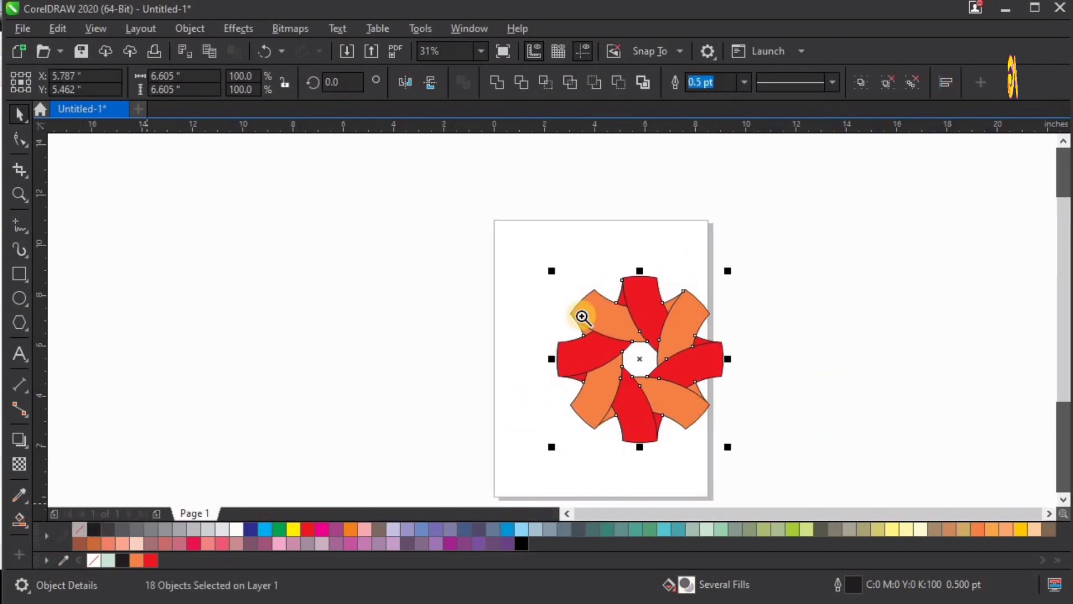
key("z")
left_click_drag(829, 471, 828, 472)
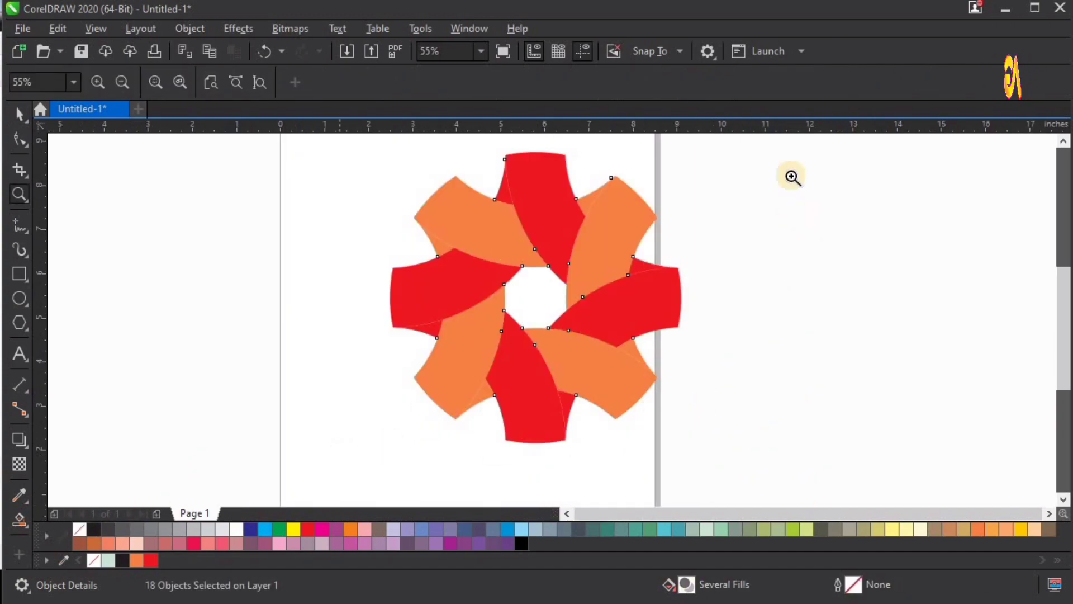
left_click_drag(792, 176, 784, 133)
key("space")
left_click(676, 264)
Step: Apply a linear fountain fill to the top band, running from red at its outer end to yellow near the rosette's centre
left_click(541, 239)
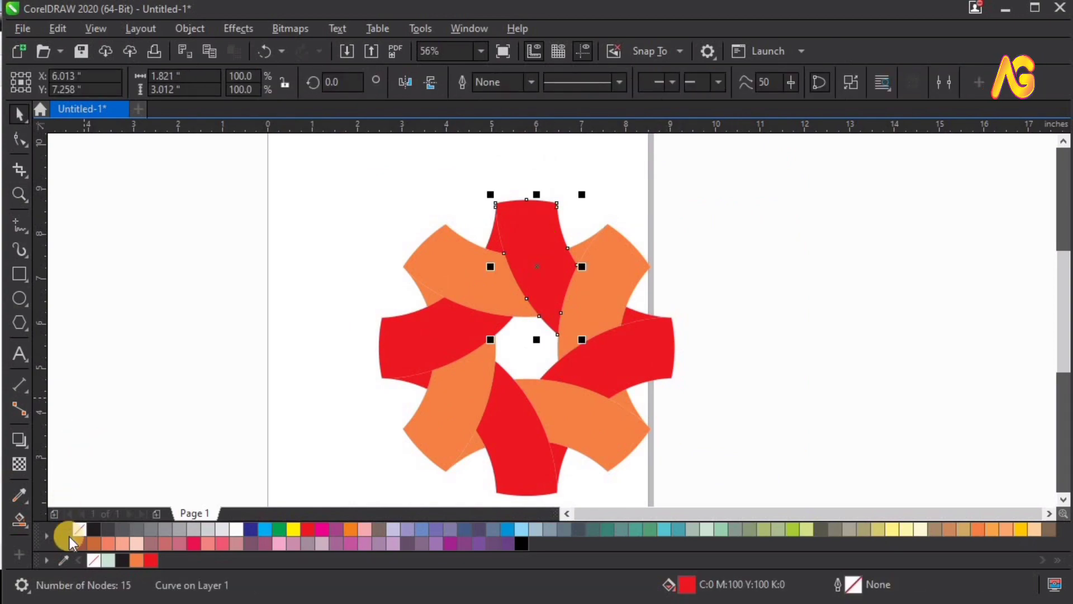
left_click(28, 528)
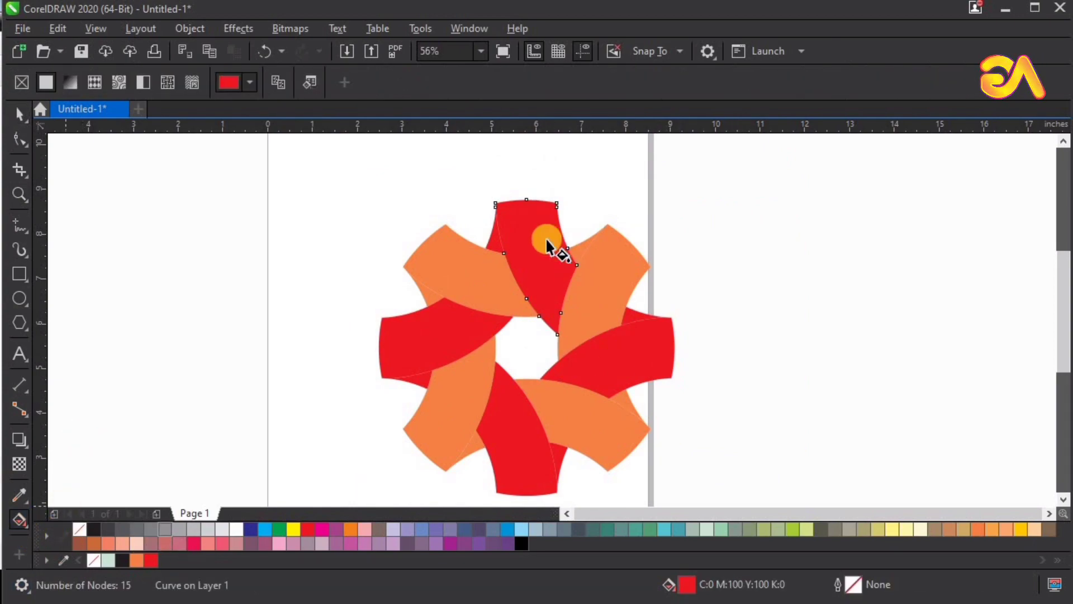
left_click_drag(571, 320, 569, 320)
left_click(585, 304)
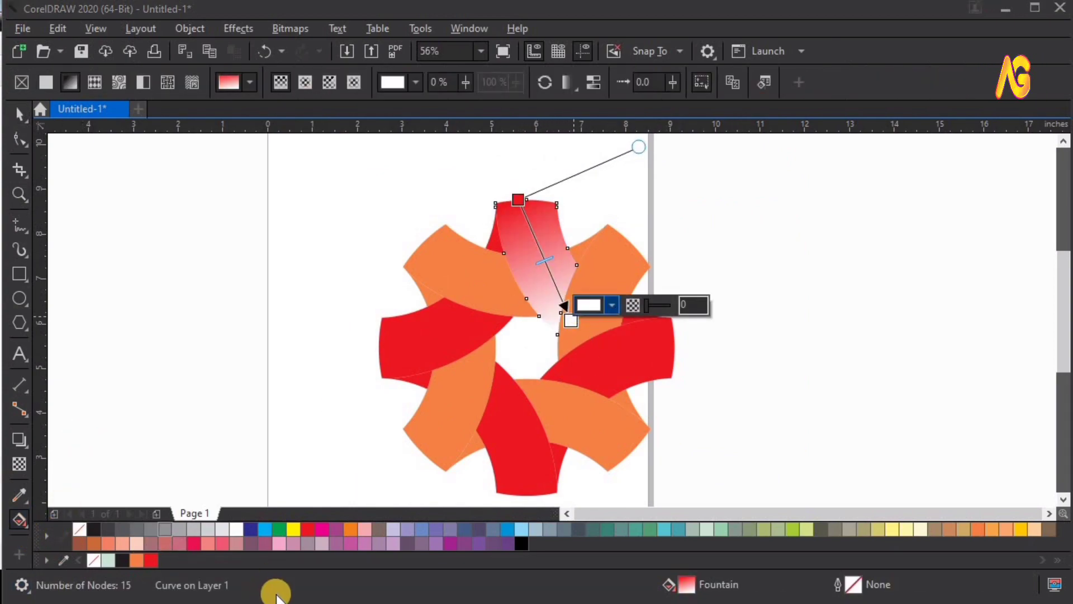
left_click(1022, 528)
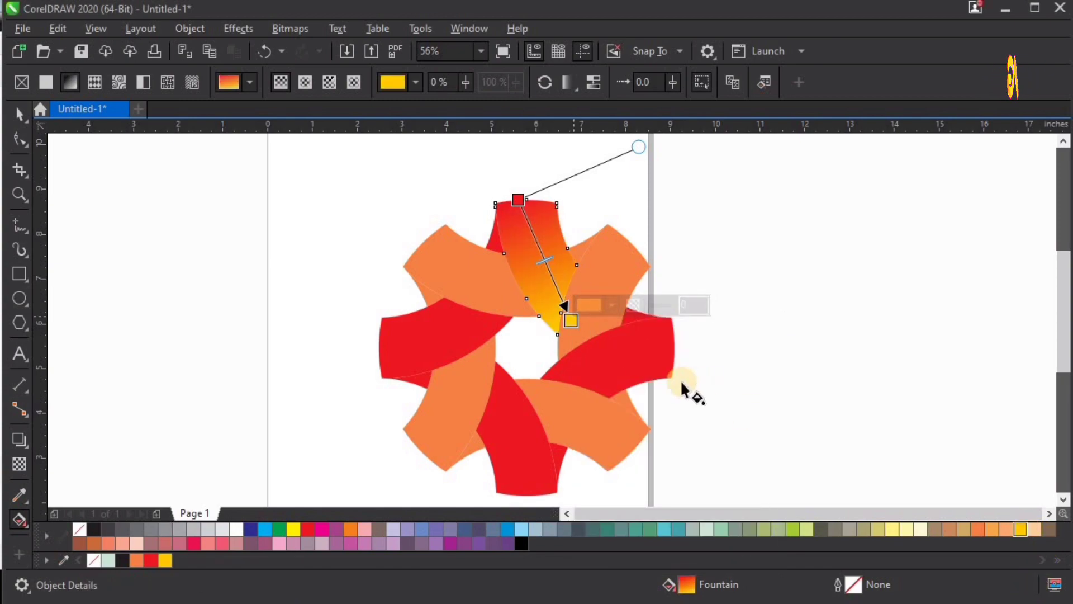
left_click(510, 199)
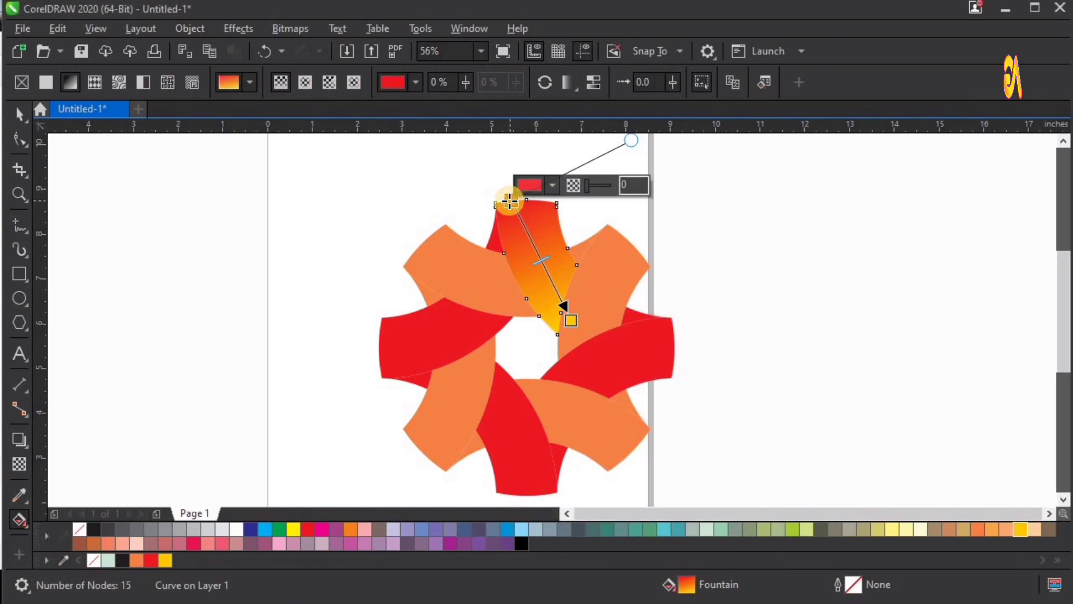
key("space")
left_click(626, 351)
left_click(532, 455, "shift")
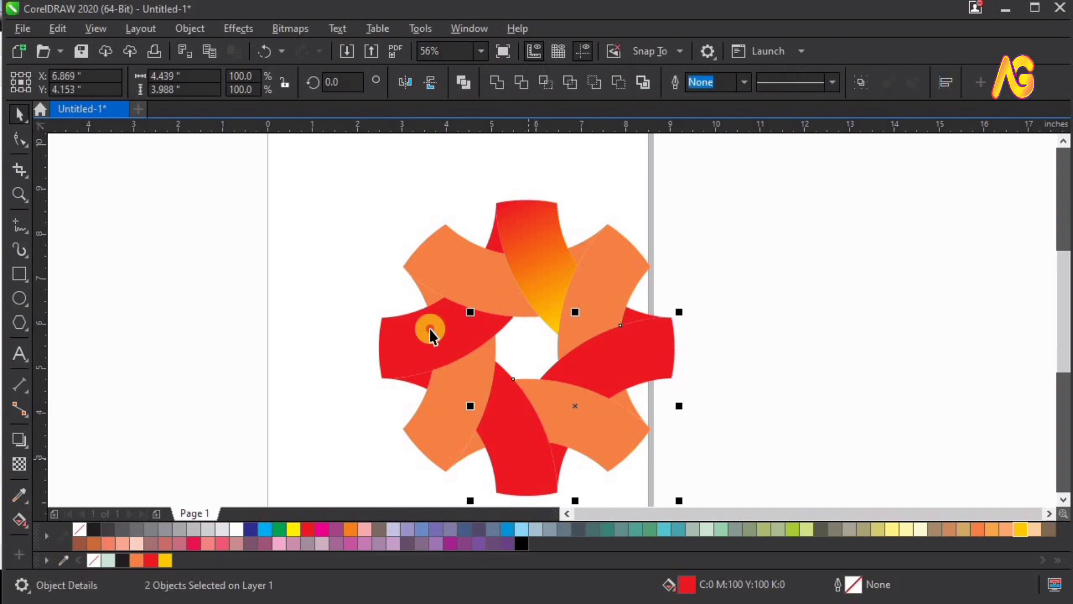
left_click(428, 327, "shift")
left_click(21, 520)
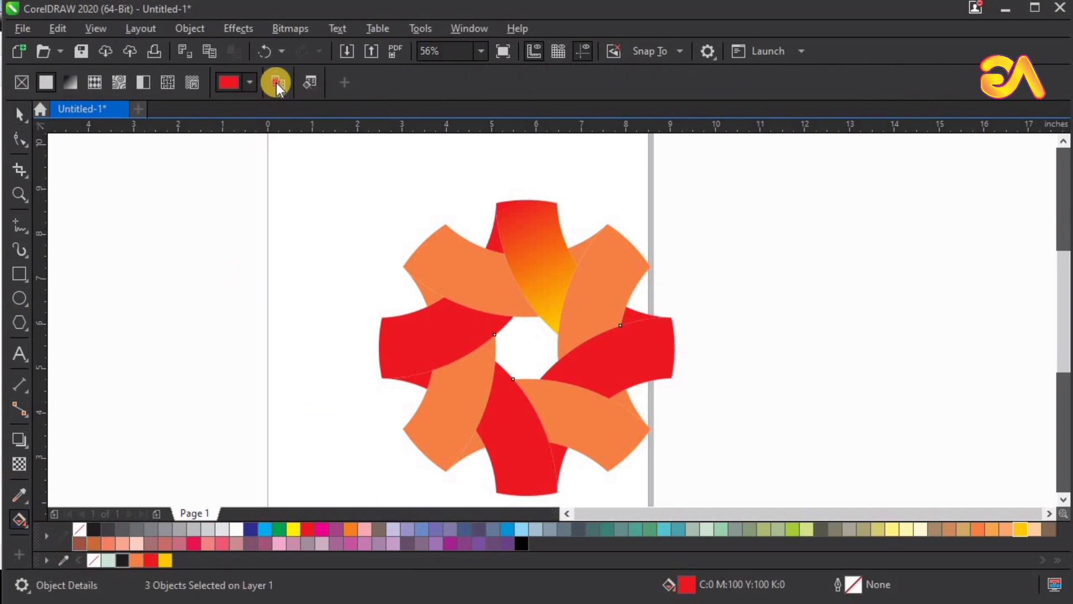
key("space")
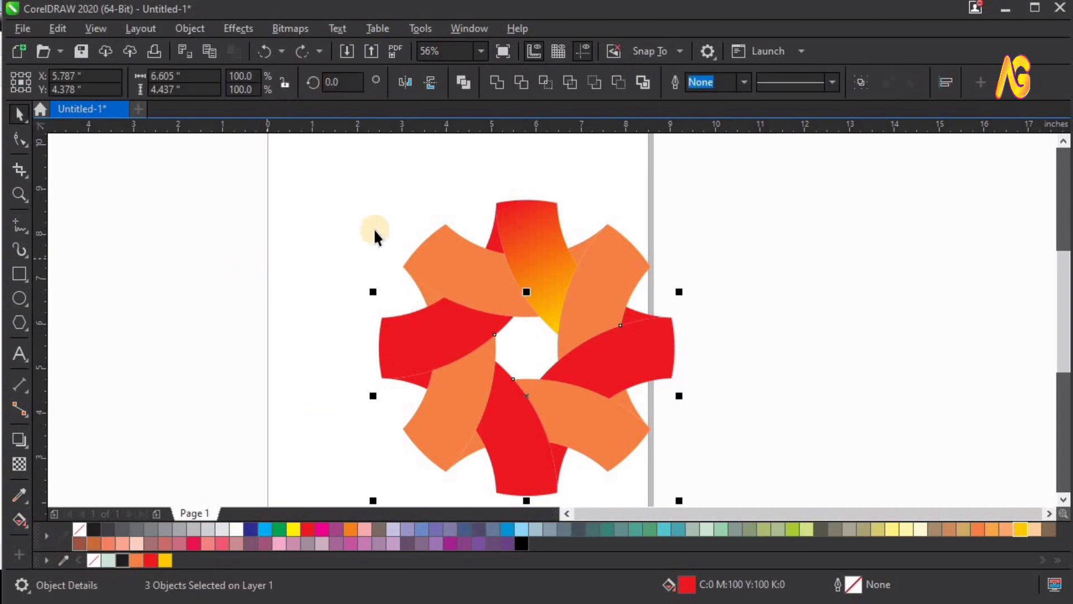
Step: Copy the top band's red-to-yellow fountain fill onto the large right, bottom and left red bands
left_click(635, 347)
left_click(520, 444, "shift")
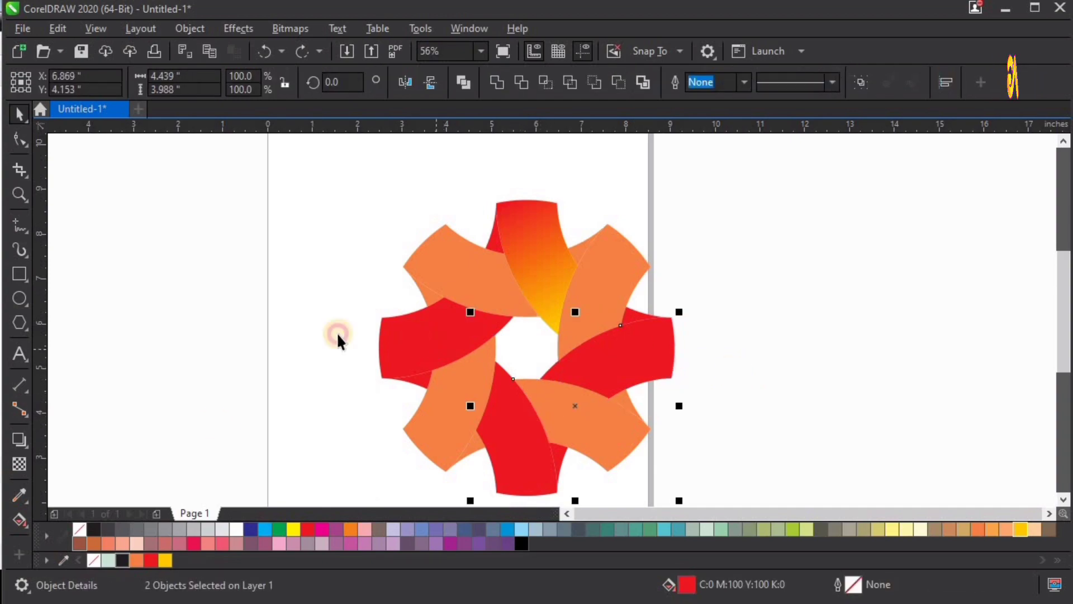
left_click(394, 341, "shift")
left_click(20, 520)
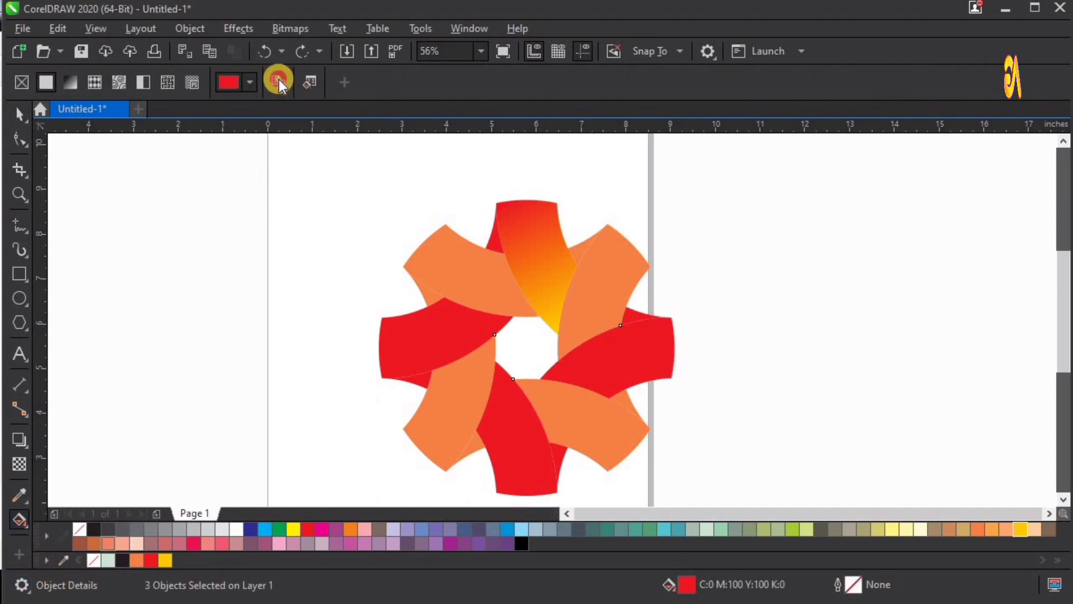
left_click(545, 278)
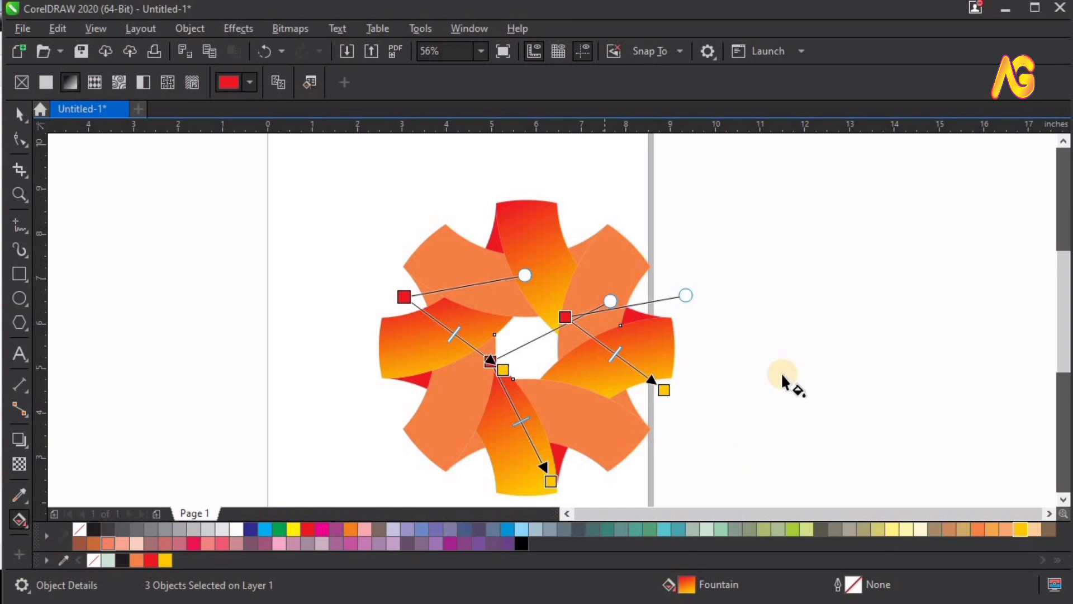
left_click(733, 383)
Step: Reorient the right band's gradient so red starts at its outer end and yellow ends near the rosette's centre
left_click(648, 357)
left_click_drag(658, 386, 565, 391)
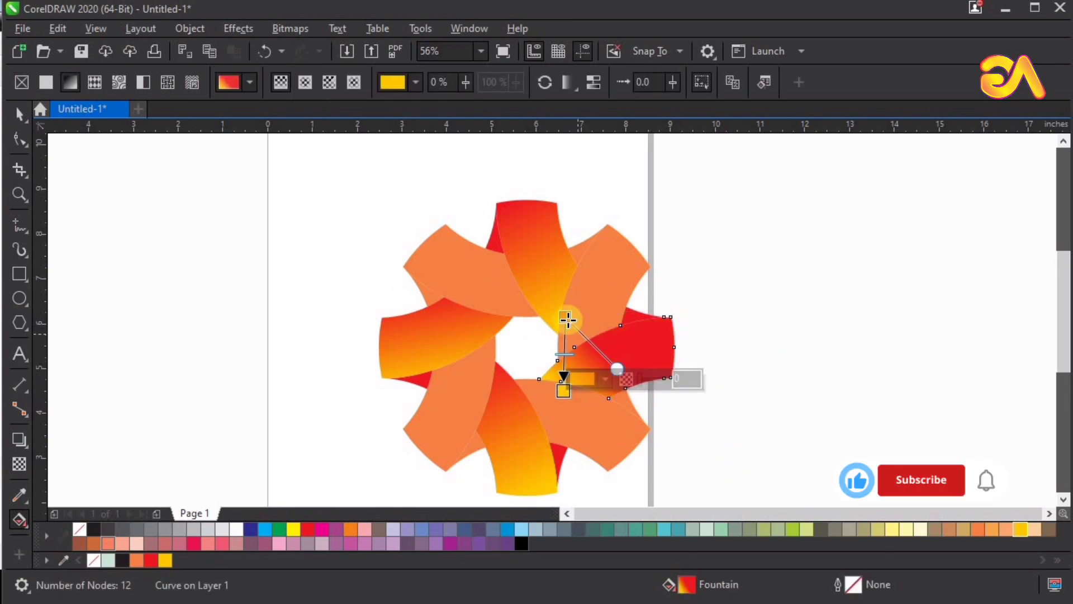
left_click_drag(568, 318, 650, 328)
left_click(567, 387)
left_click_drag(564, 389, 571, 384)
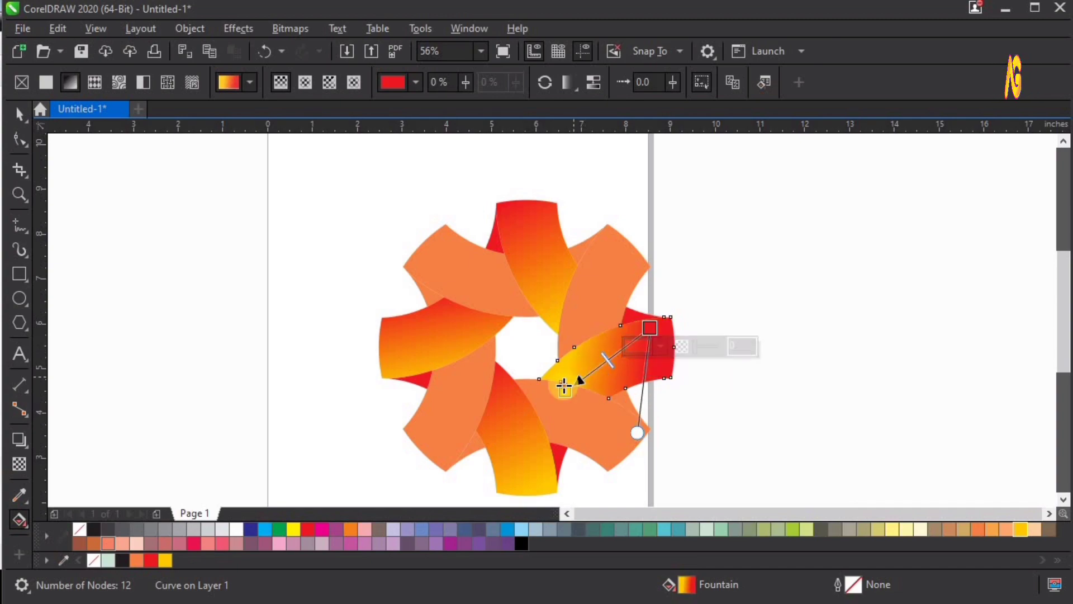
Step: Reorient the bottom band's gradient so it runs from red at the outer end up to yellow near the centre
left_click(535, 466)
left_click_drag(492, 362, 597, 454)
left_click_drag(553, 482, 493, 394)
left_click_drag(598, 453, 531, 484)
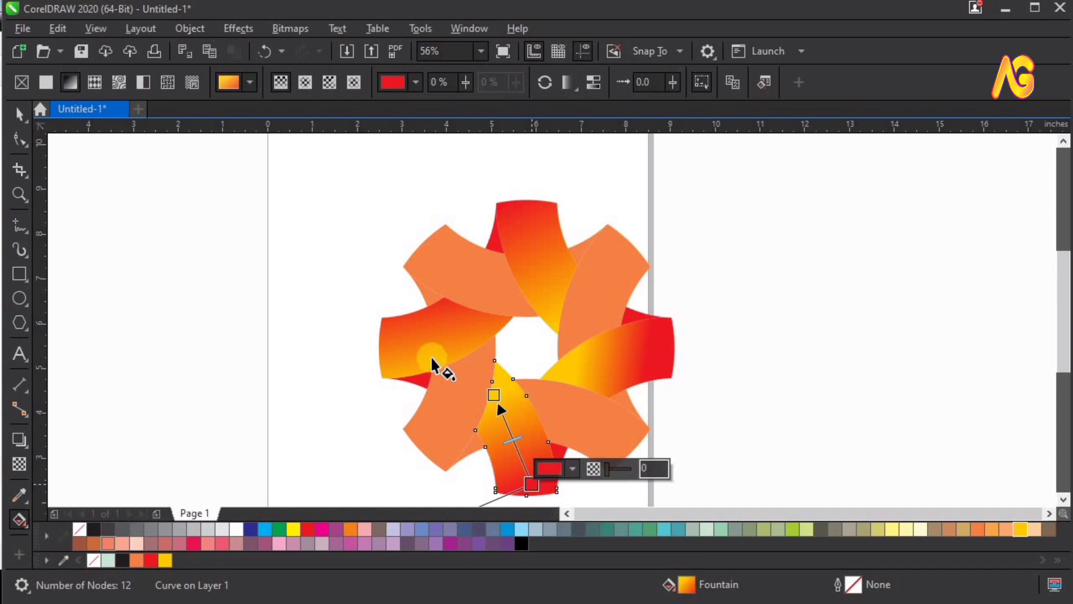
Step: Reorient the left band's gradient from red at the outer end to yellow near the centre, and select the bottom band's yellow gradient end
left_click(431, 358)
left_click_drag(503, 369, 505, 326)
left_click_drag(404, 296, 390, 367)
left_click_drag(505, 326, 481, 312)
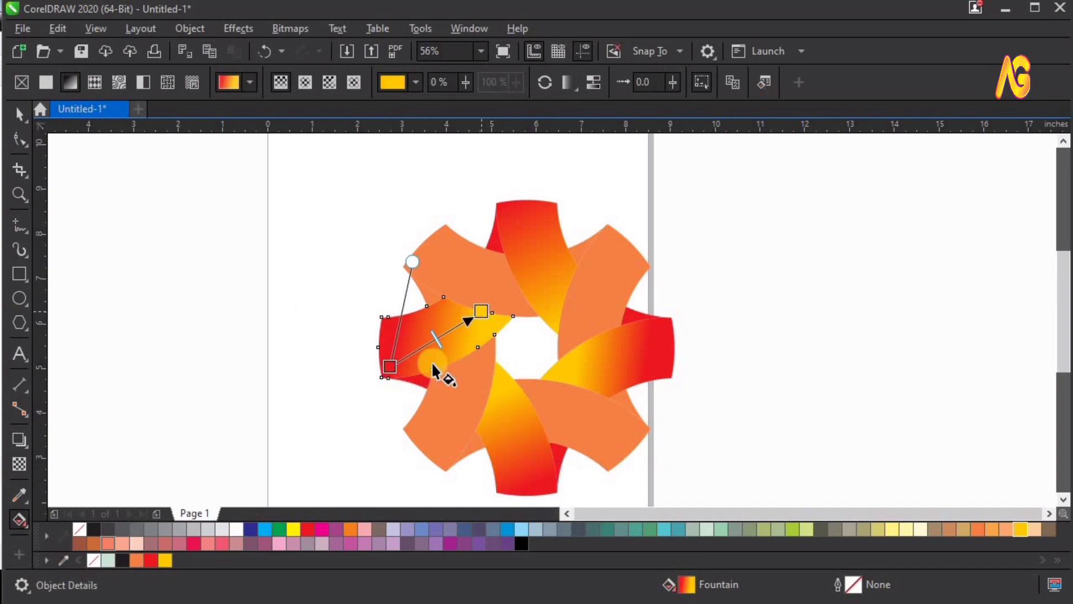
left_click(390, 367)
left_click(494, 396)
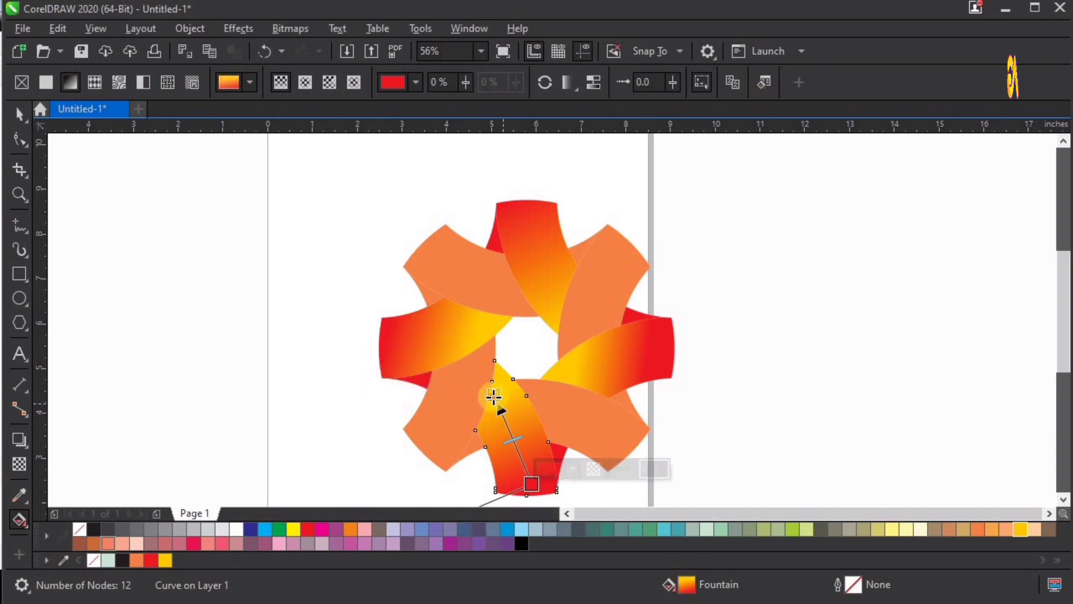
Step: Apply a linear fountain fill to the upper-right orange band, running from its outer end towards the centre with black at the inner end
left_click(559, 274)
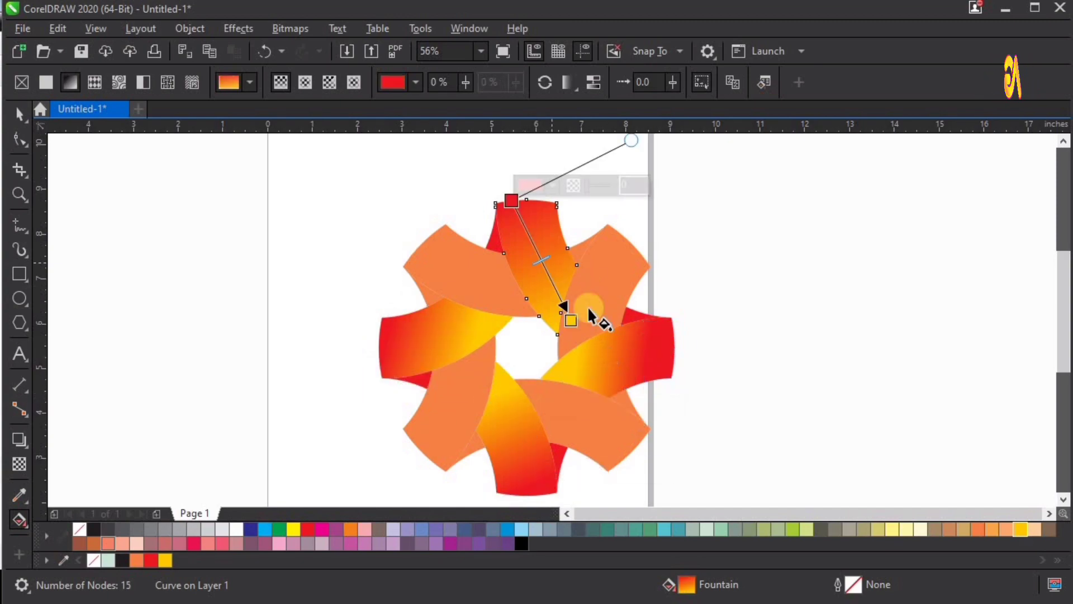
left_click(794, 330)
scroll(671, 313, "down", 1)
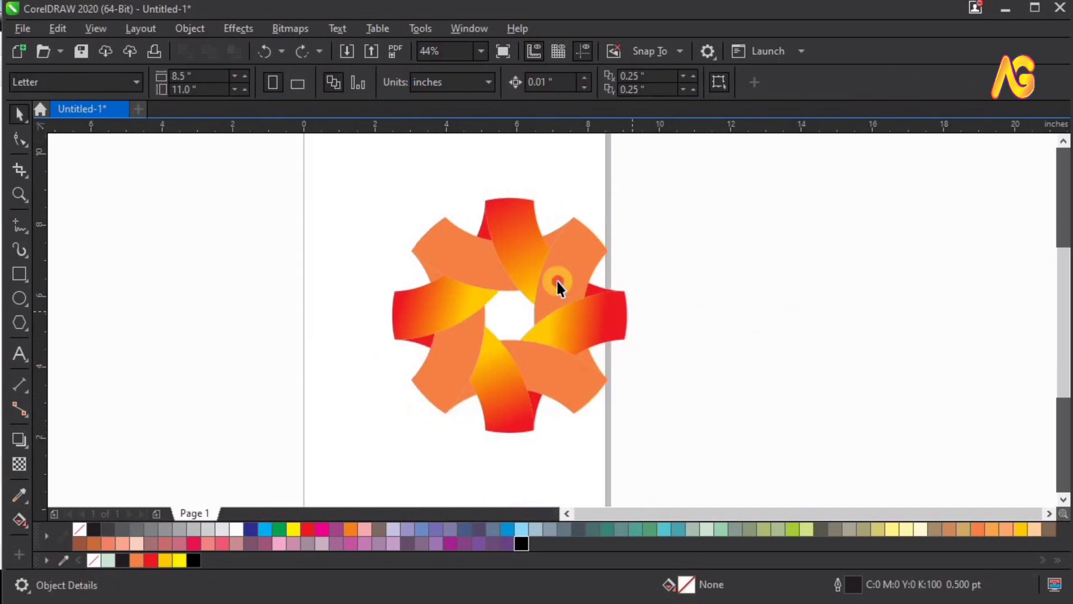
left_click(542, 271)
left_click(19, 520)
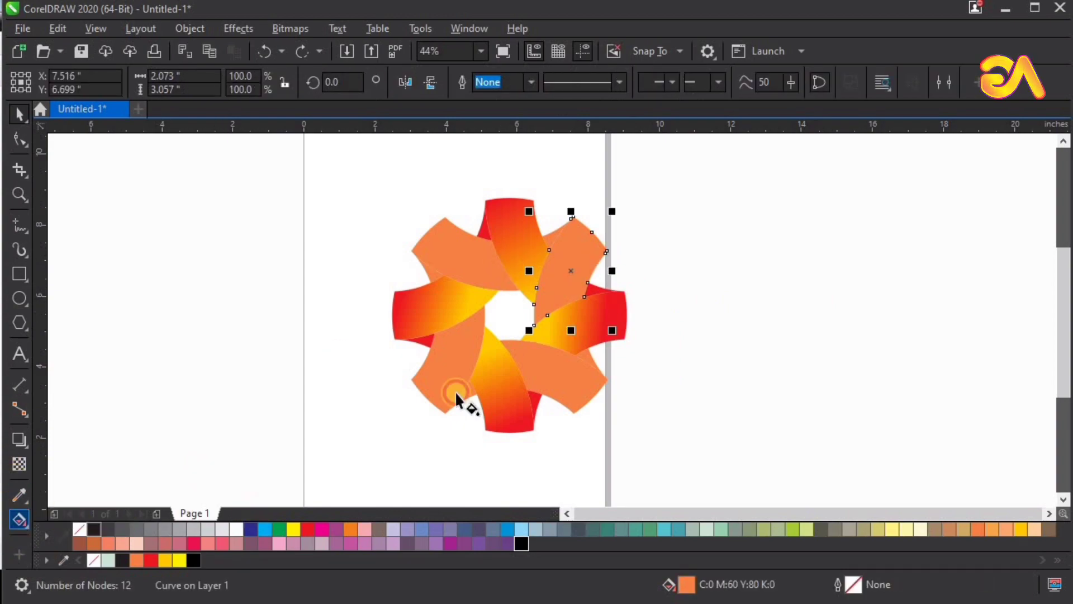
left_click_drag(556, 321, 556, 334)
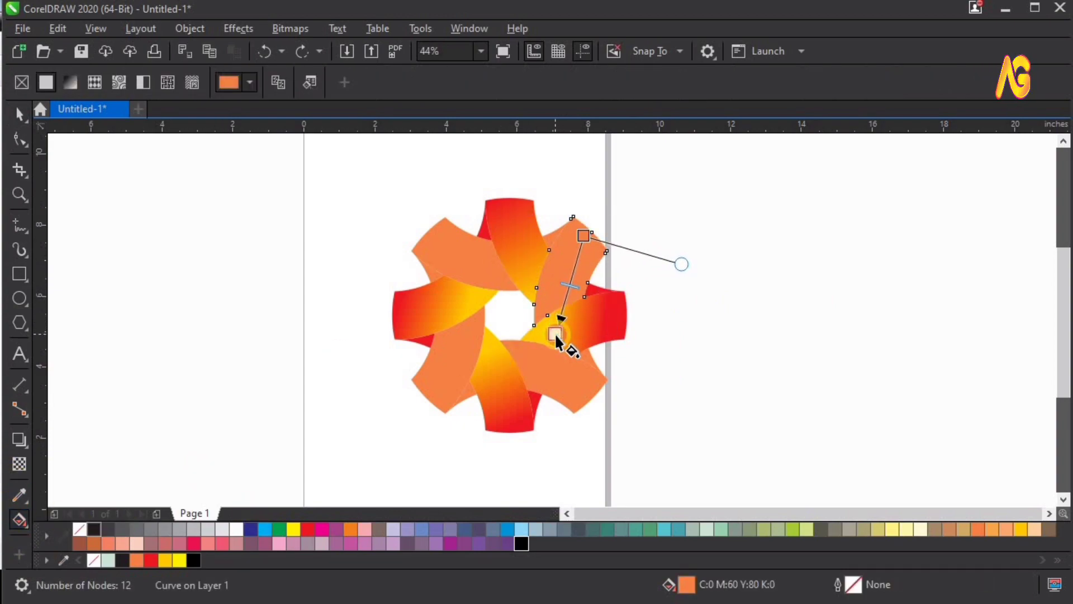
left_click(194, 560)
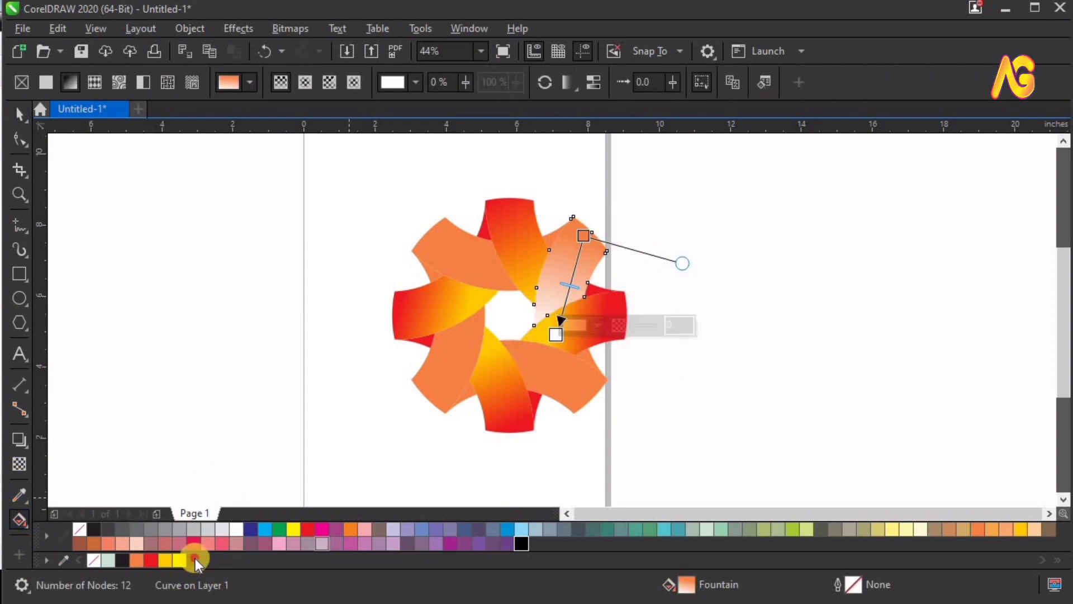
Step: Change the outer end colour of the upper-right band's gradient to yellow
left_click(559, 333)
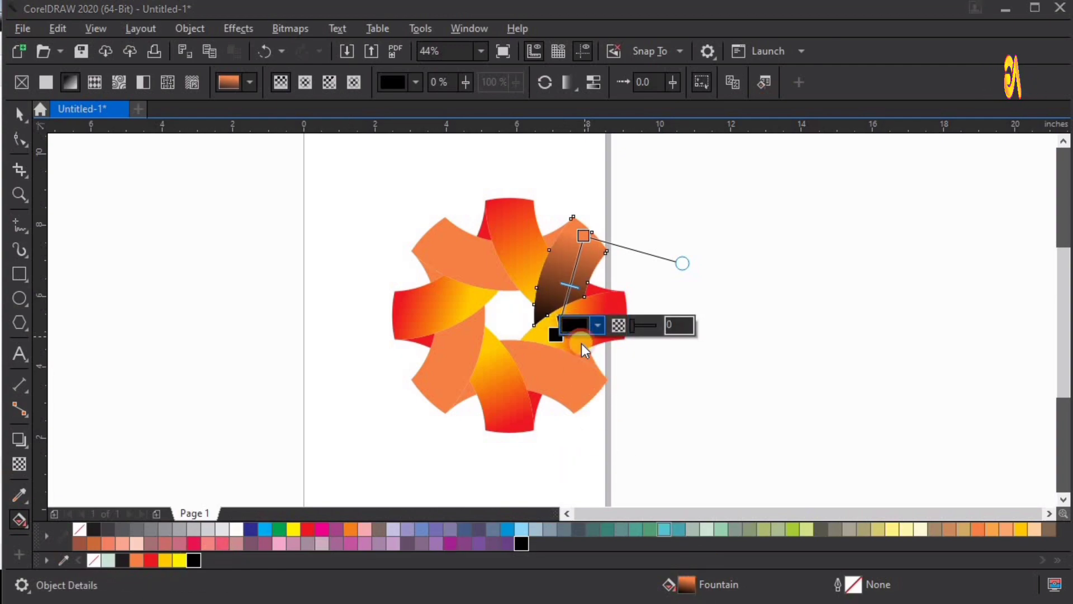
left_click(587, 327)
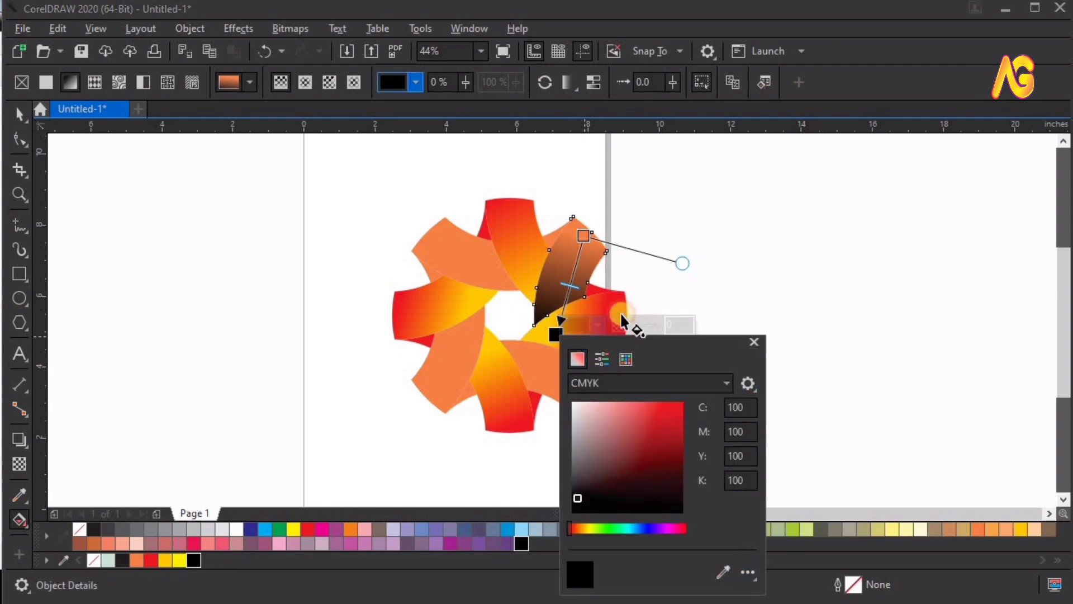
left_click(292, 527)
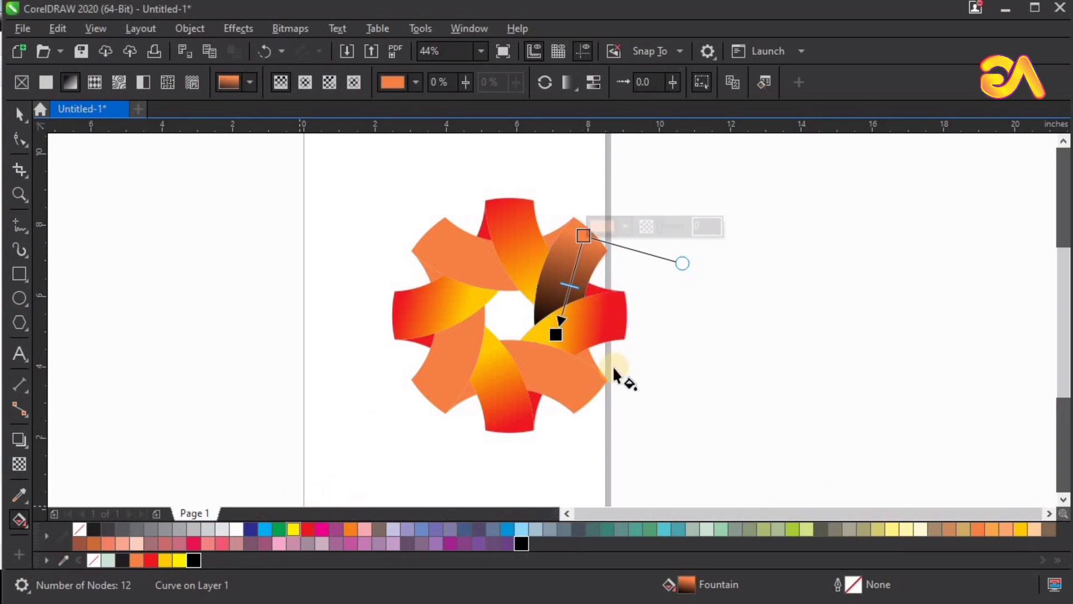
Step: Copy the upper-right band's yellow-to-black fountain fill onto the three remaining large orange bands
left_click(573, 383)
left_click(453, 379, "shift")
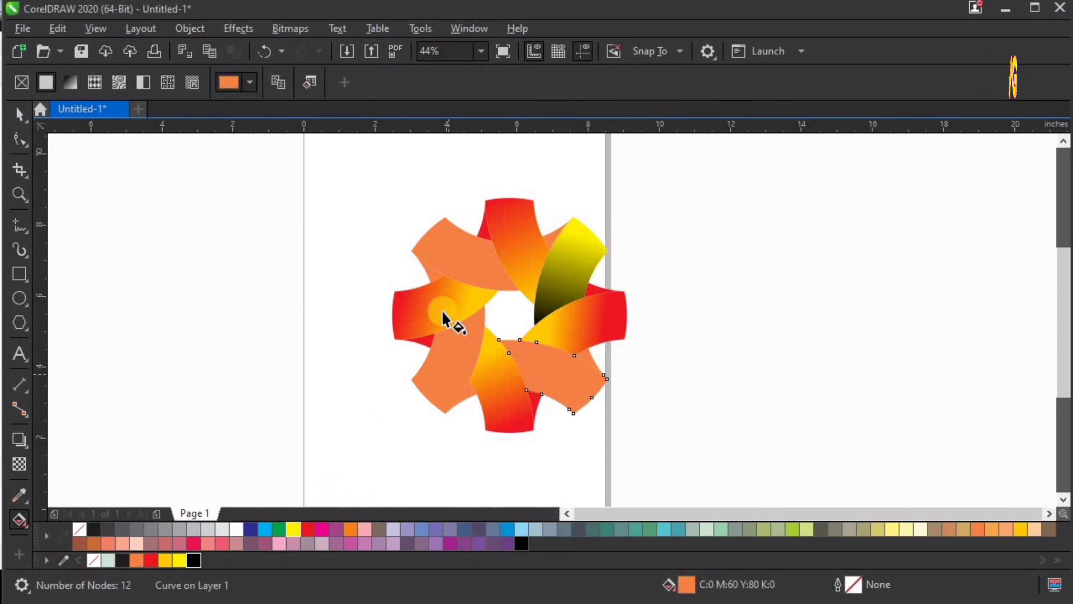
key("space")
left_click(561, 377)
left_click(466, 255, "shift")
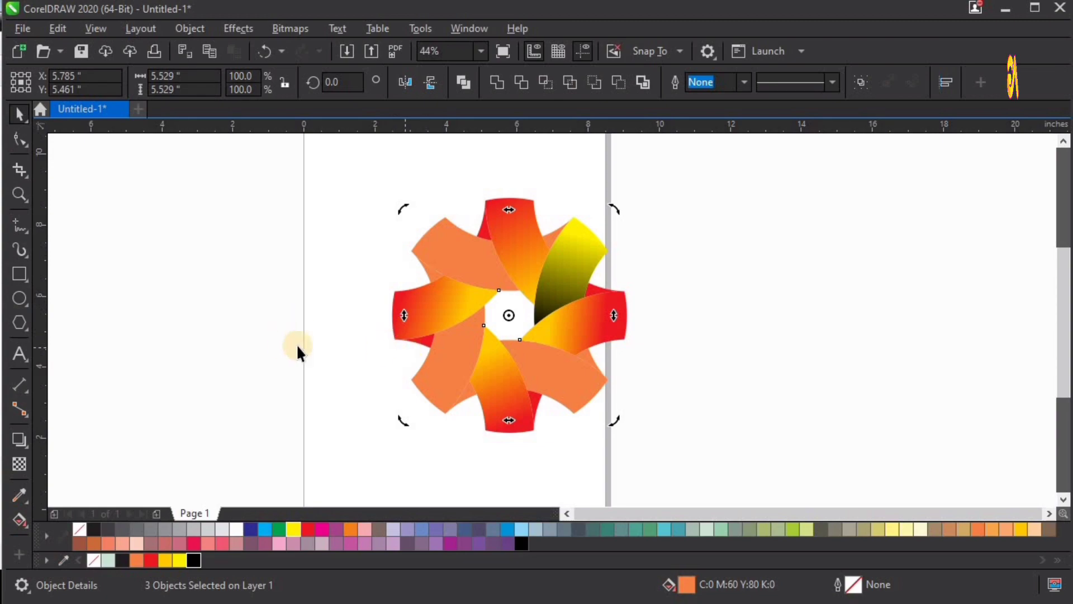
left_click(465, 264)
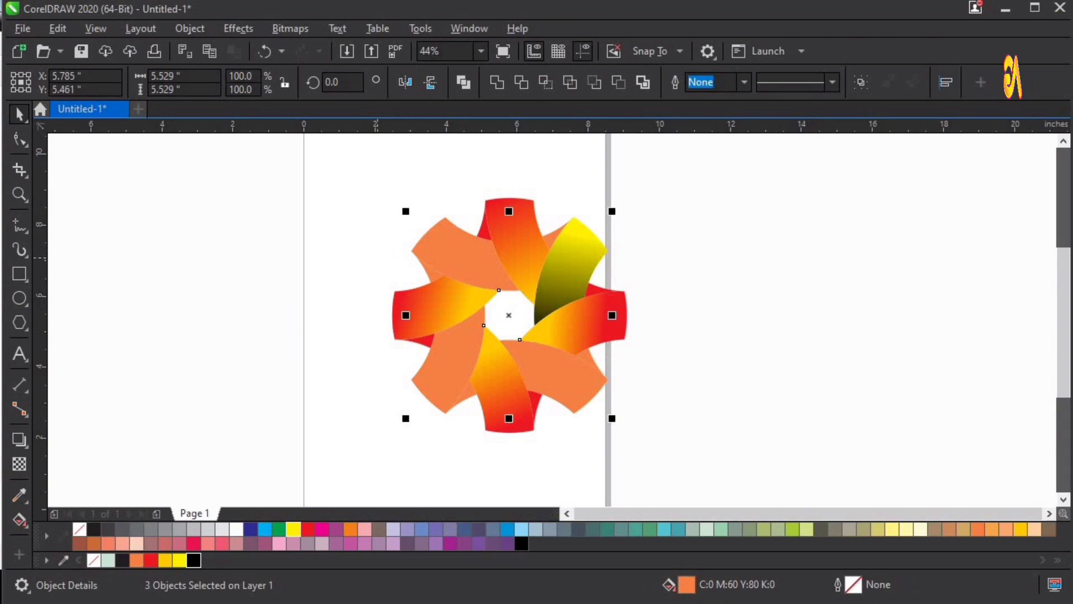
left_click(22, 528)
left_click(278, 82)
left_click(561, 285)
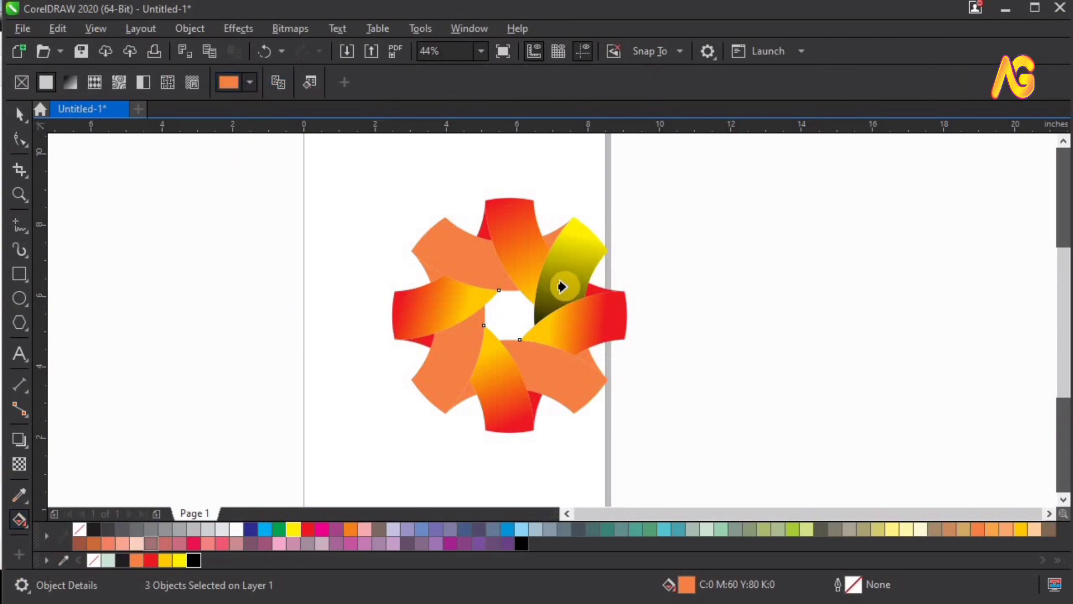
left_click(703, 380)
Step: Reorient the lower-right band's gradient so yellow starts at its outer end and black ends near the rosette's centre
left_click(575, 369)
left_click_drag(527, 427, 493, 378)
left_click_drag(563, 351, 593, 389)
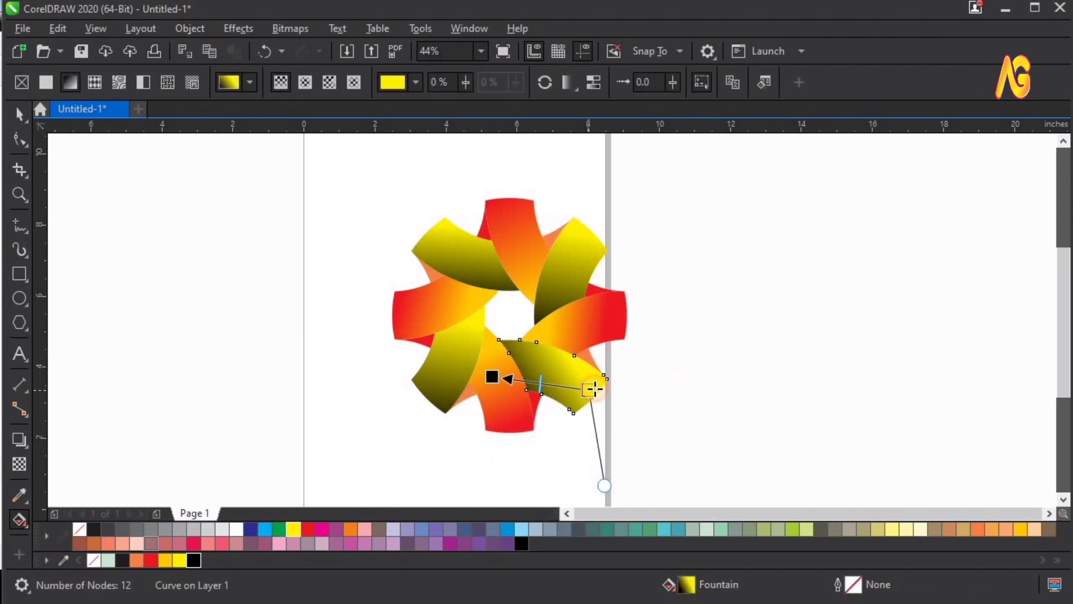
left_click(485, 375)
Step: Reorient the lower-left band's gradient so it runs from yellow at the outer end up to black near the centre
left_click(445, 383)
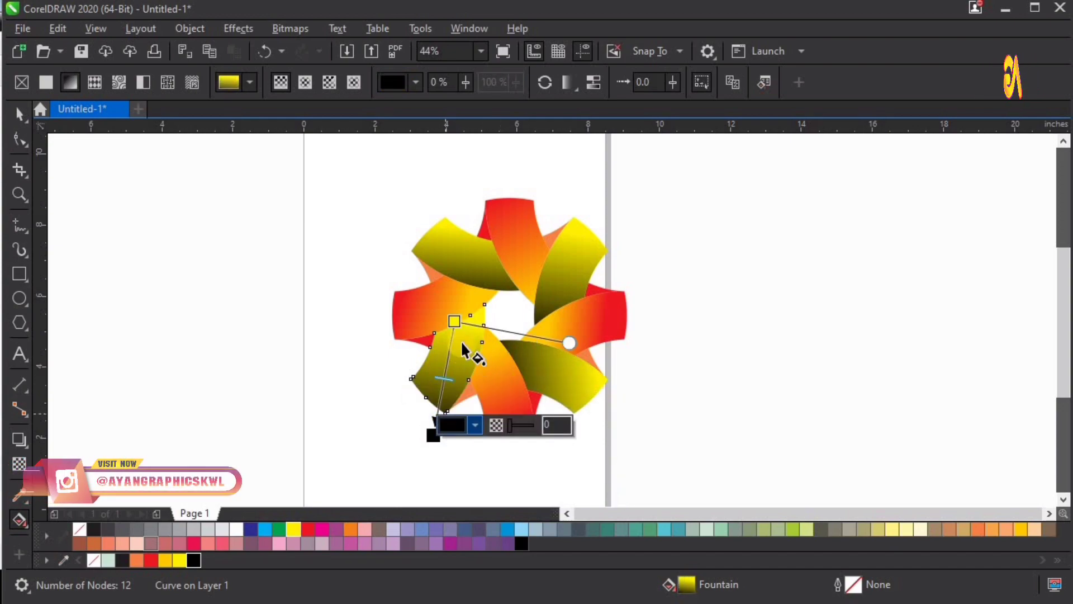
left_click_drag(454, 322, 485, 367)
left_click_drag(433, 435, 451, 289)
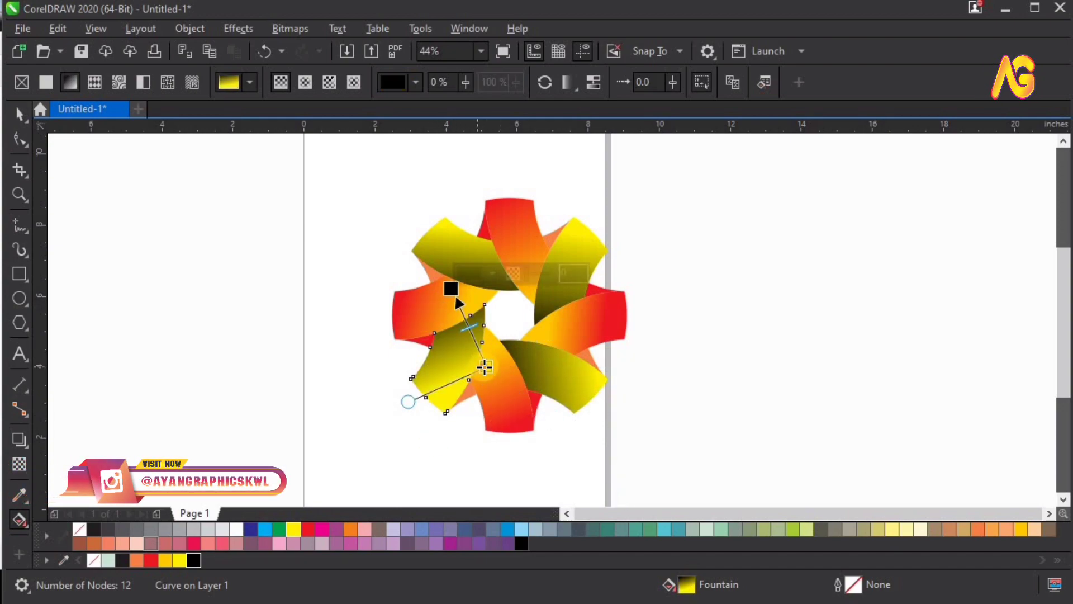
left_click_drag(484, 367, 435, 406)
left_click(451, 289)
left_click_drag(451, 290, 455, 296)
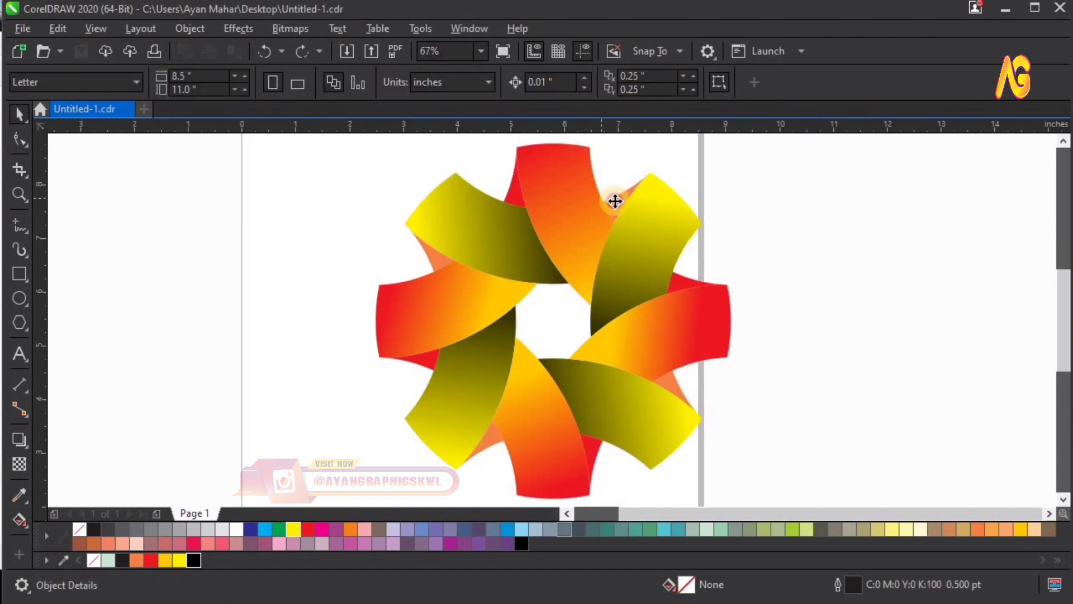
Step: Copy the upper-left band's yellow-to-black fountain fill onto the four small orange corner pieces, then deselect them
left_click(616, 201)
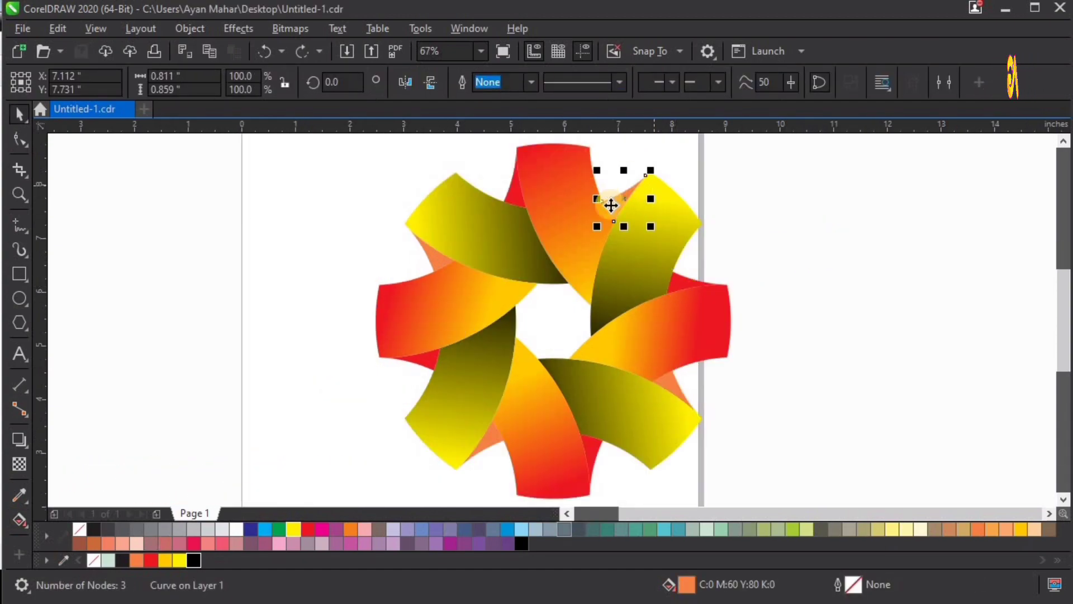
left_click(676, 388, "shift")
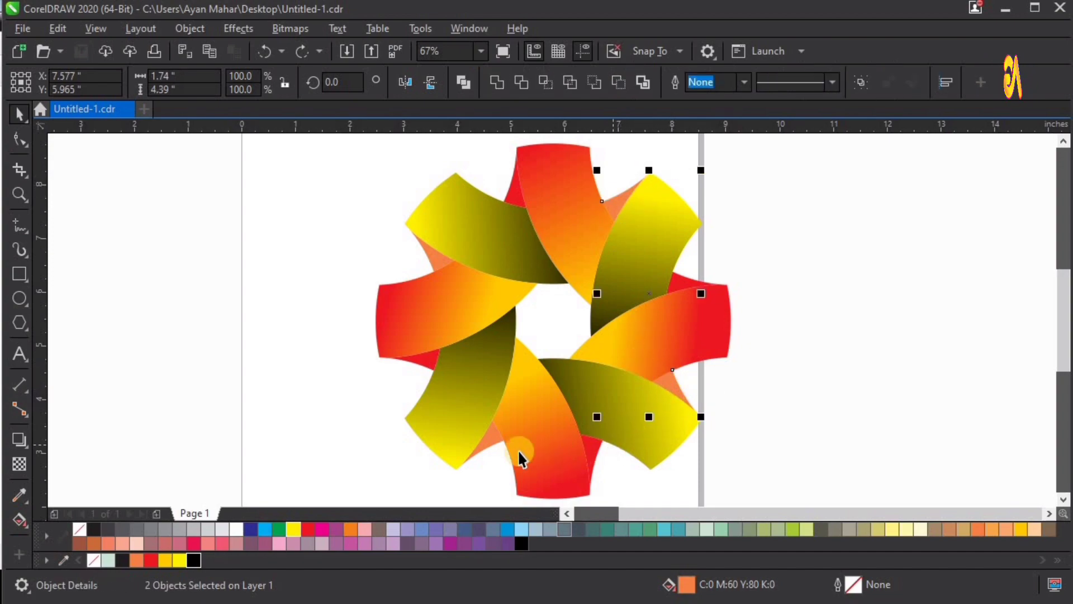
left_click(485, 441, "shift")
left_click(436, 260, "shift")
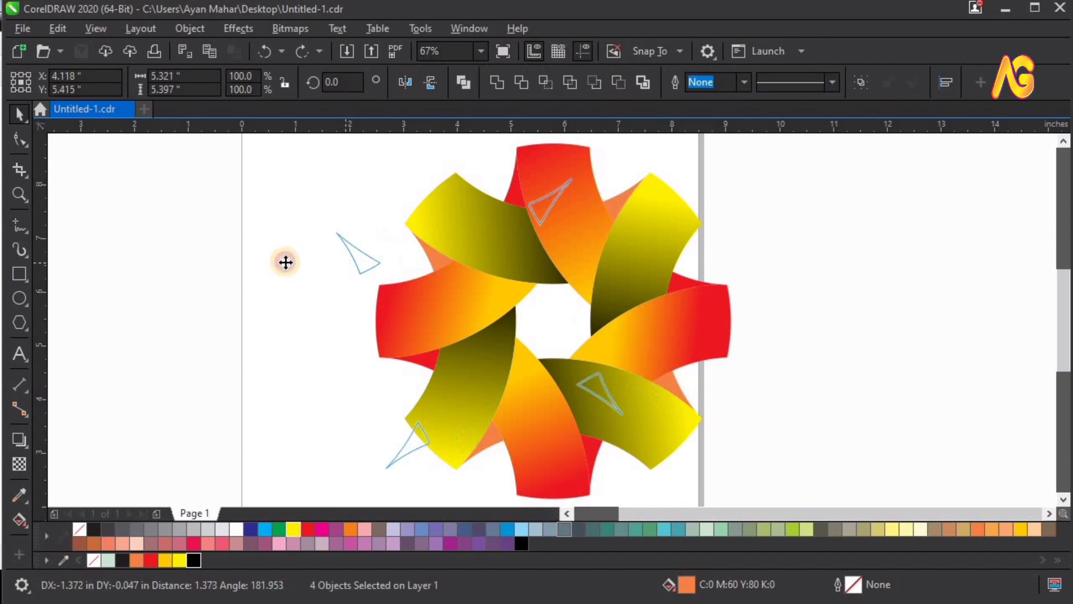
left_click(283, 85)
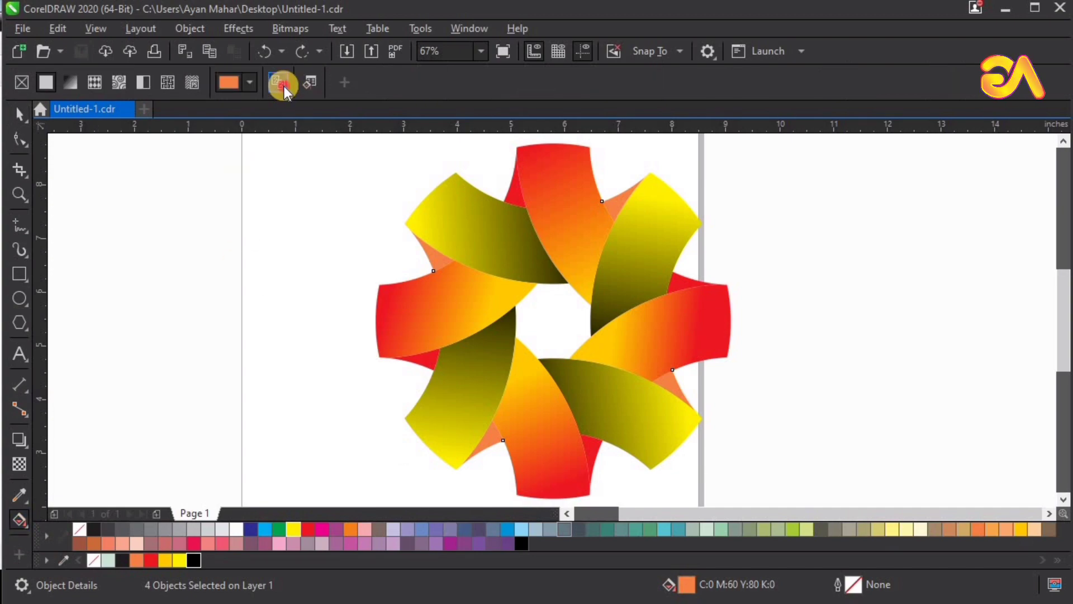
left_click(441, 233)
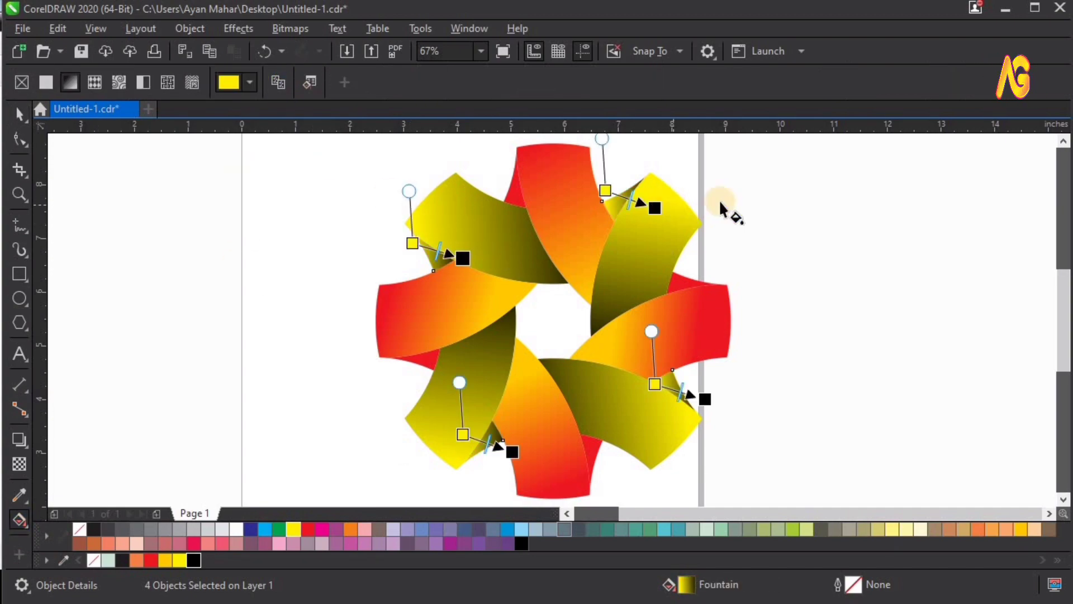
key("space")
left_click(810, 235)
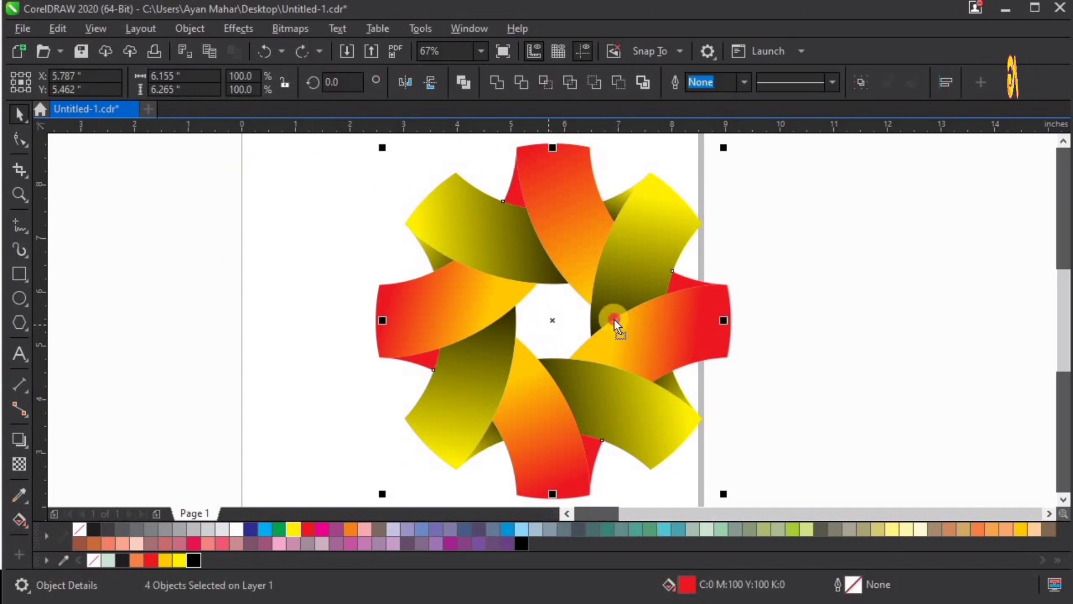
Step: Copy the left band's red-to-yellow fountain fill onto the four small red corner pieces and clear the selection
left_click_drag(615, 320, 703, 301)
key("ctrl+z")
left_click(19, 520)
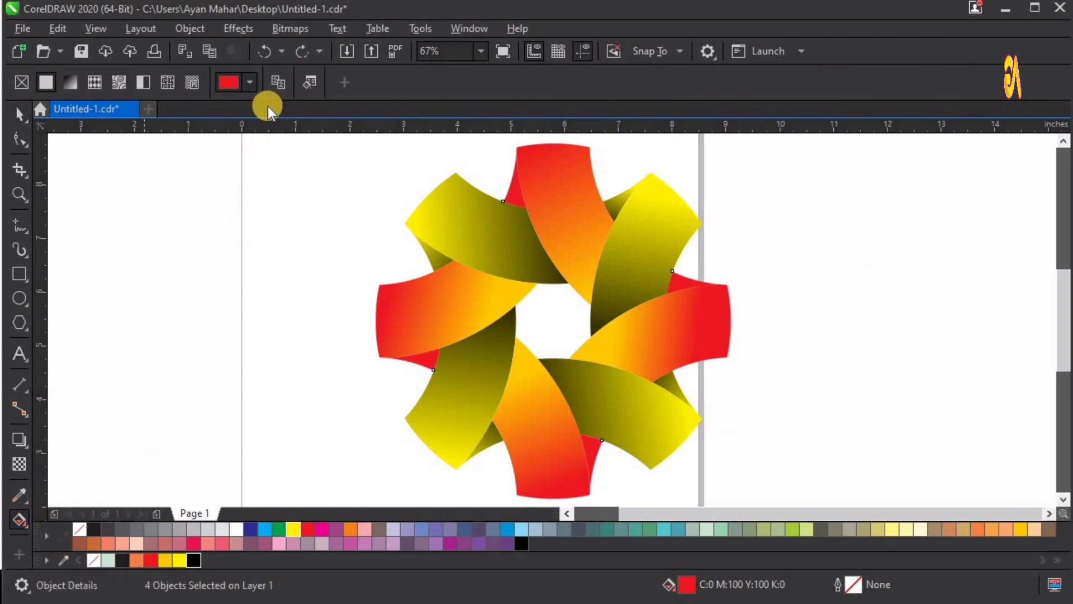
left_click(444, 312)
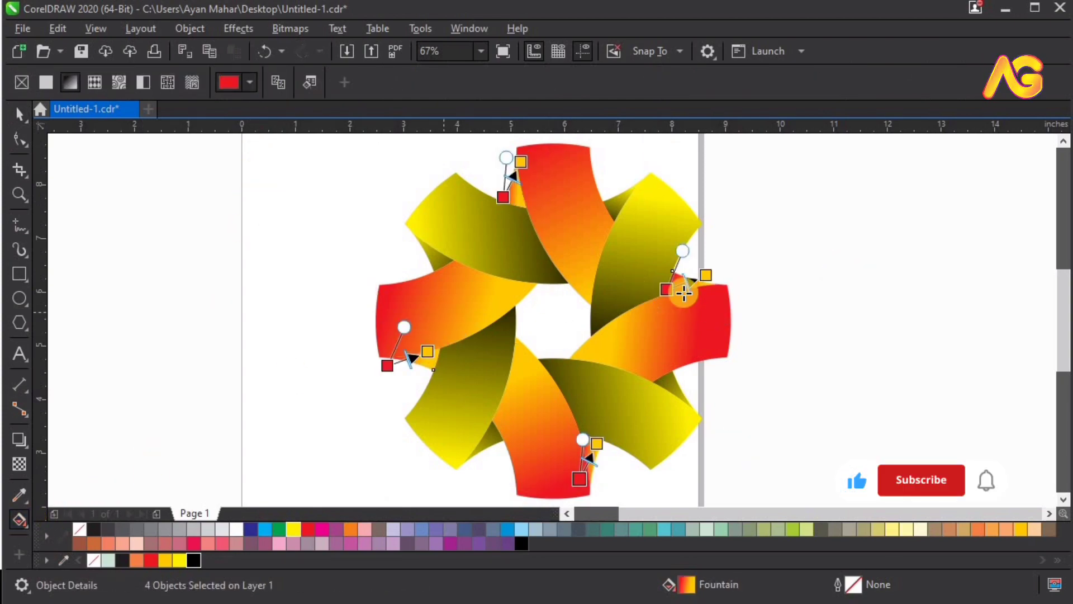
left_click(834, 228)
key("space")
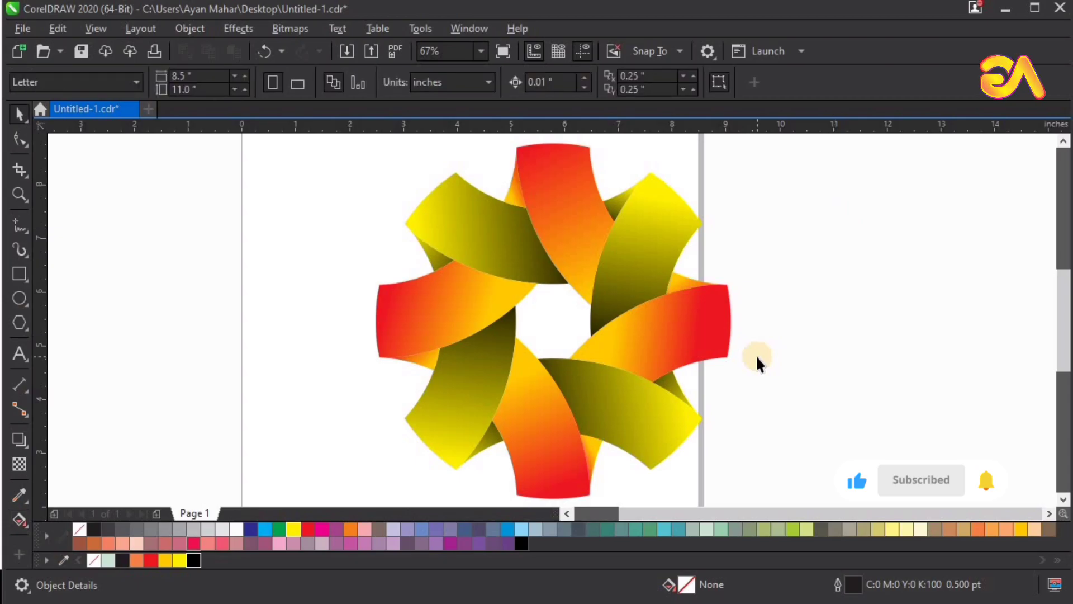